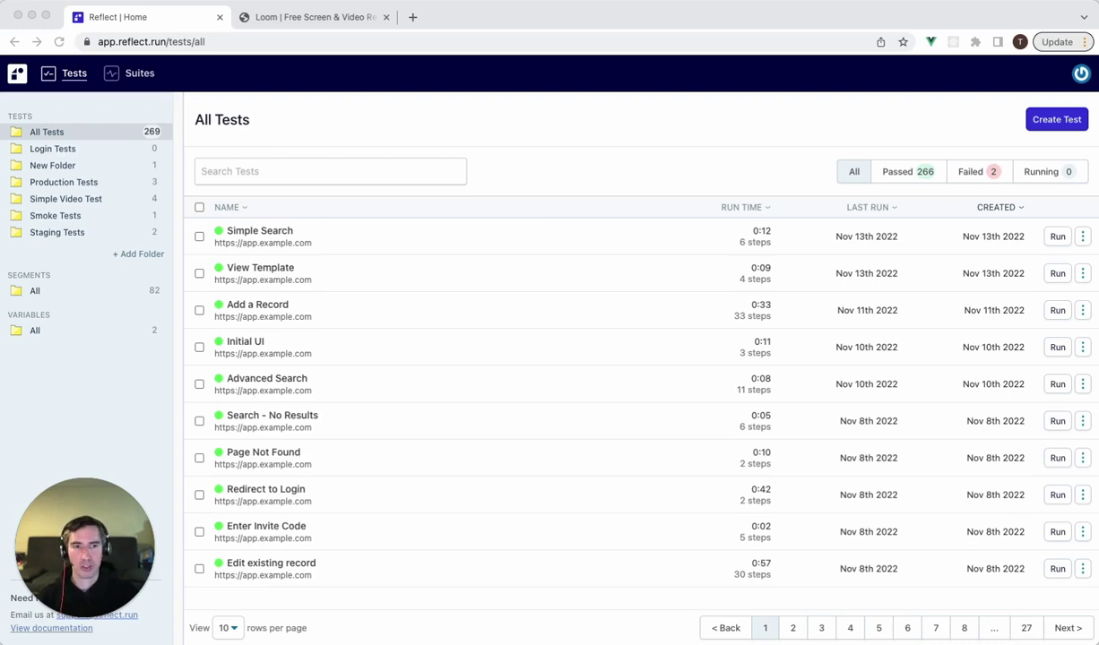
# Create a desktop test named 'Signup Flow' starting at monday.com and begin recording it.
pyautogui.click(1057, 122)
pyautogui.click(1058, 122)
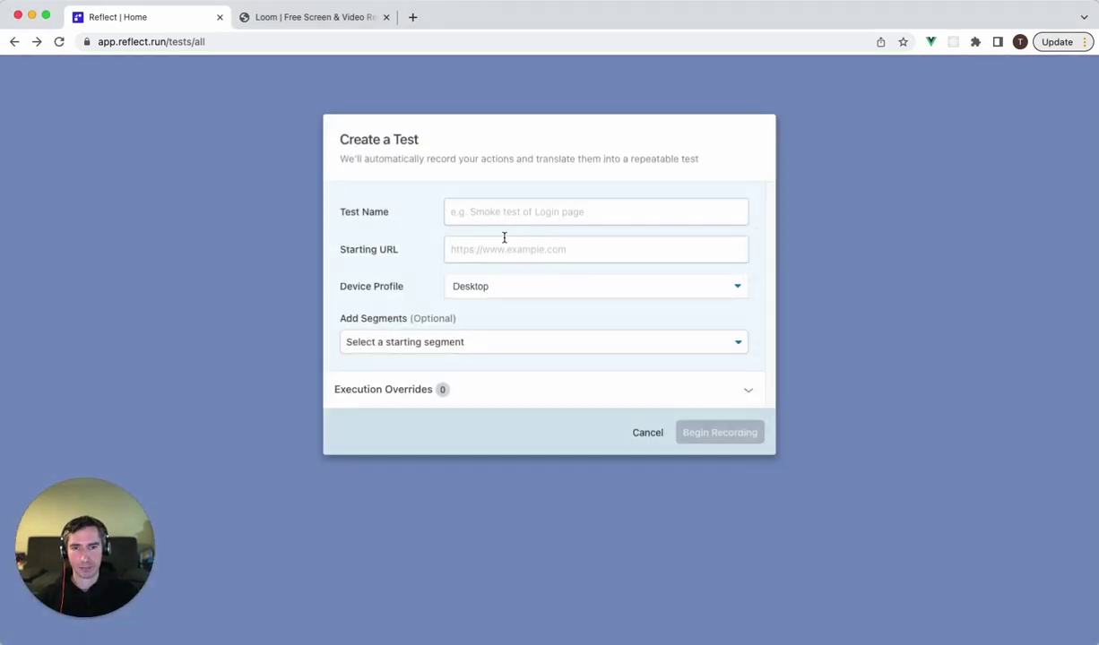
pyautogui.write('Signup ')
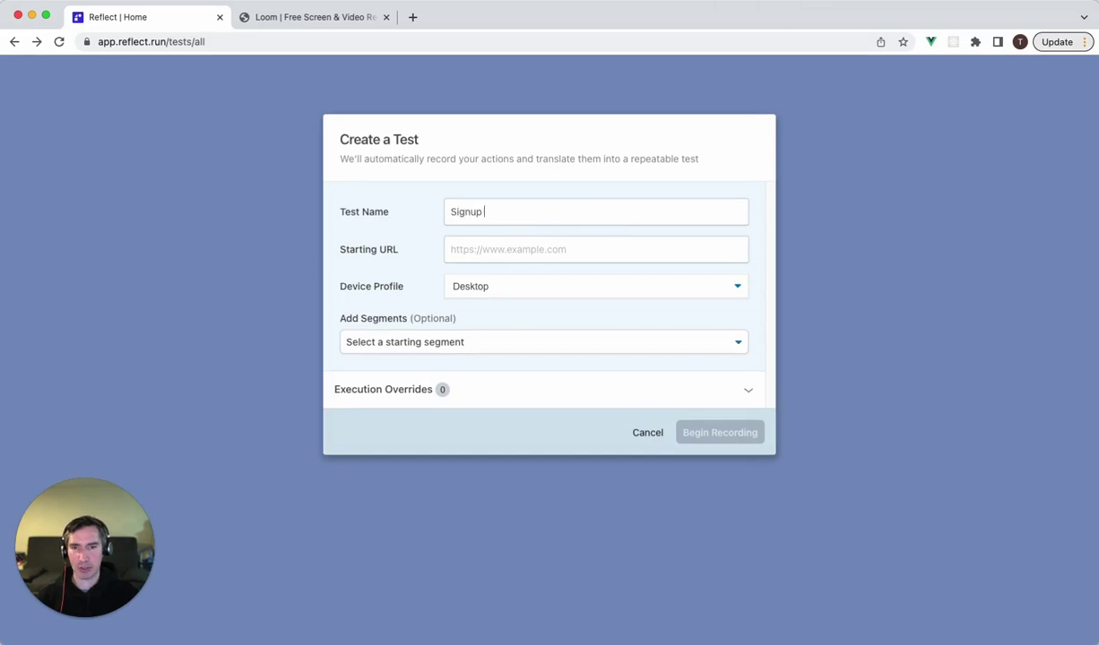
pyautogui.write('Flow')
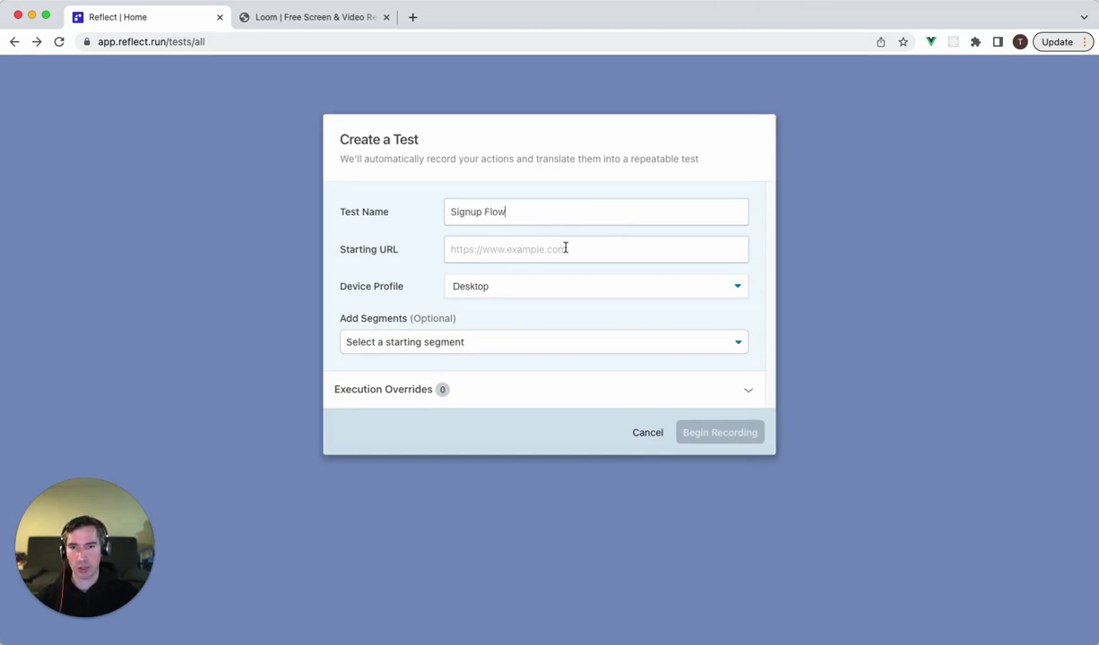
pyautogui.click(480, 253)
pyautogui.write('monday.com')
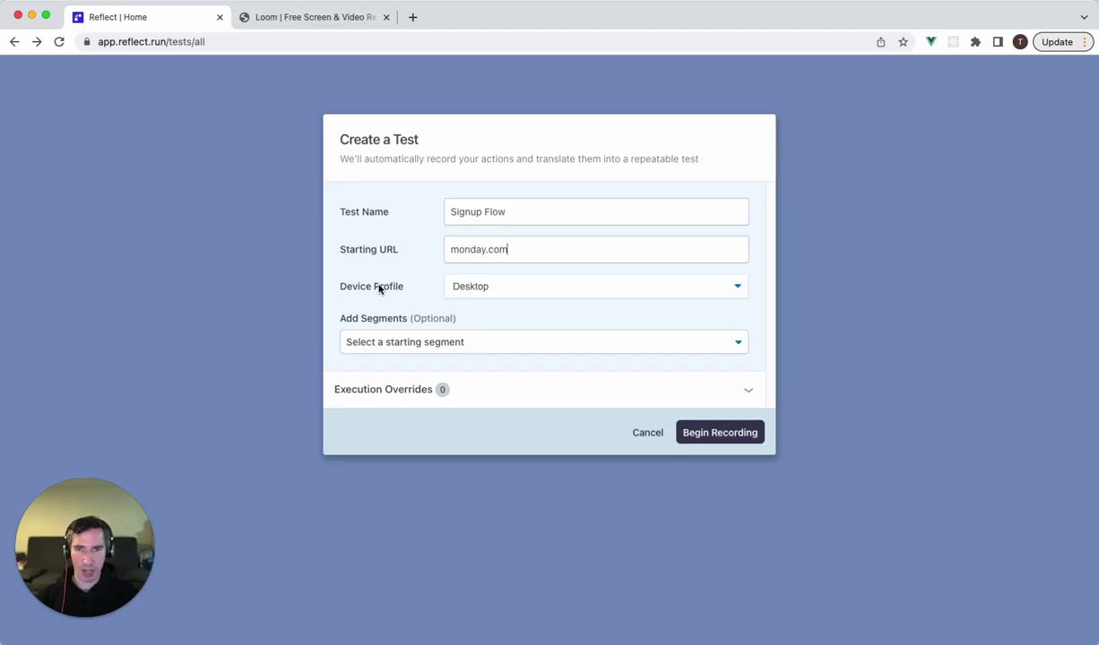
pyautogui.click(727, 436)
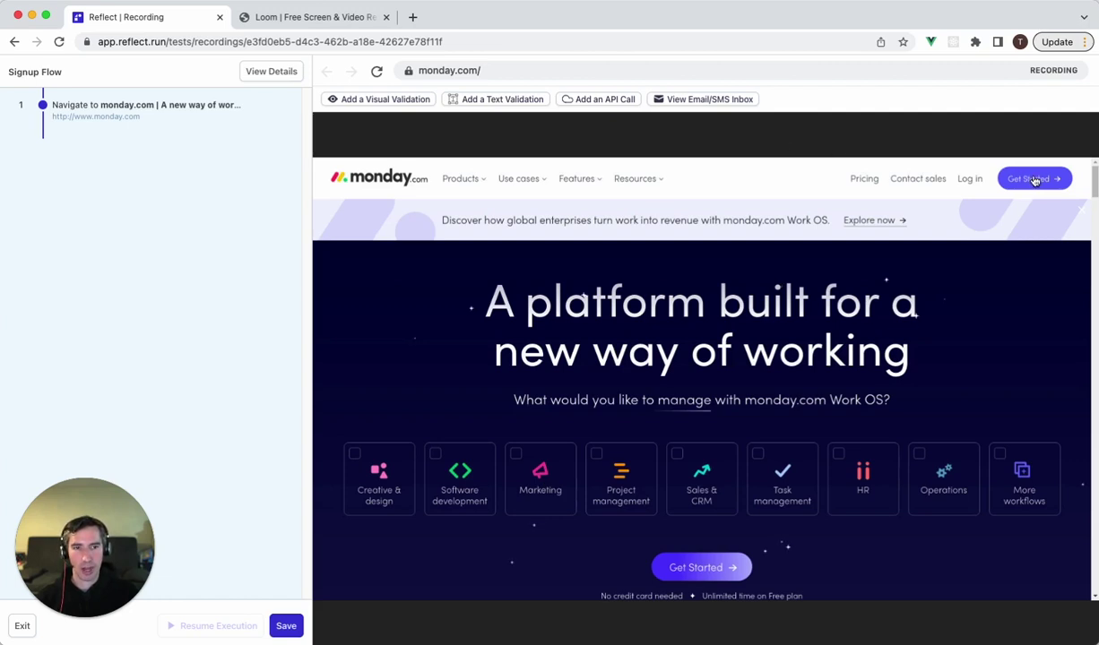
# Record opening monday.com's free signup, entering a test email address, and continuing.
pyautogui.click(1031, 179)
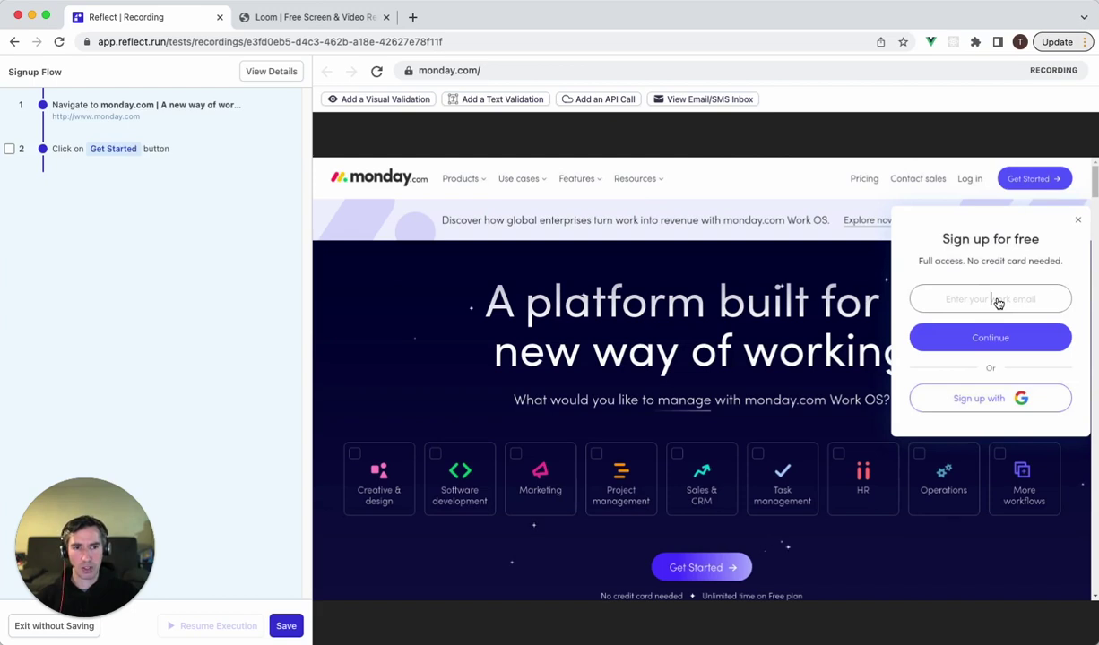
pyautogui.click(998, 301)
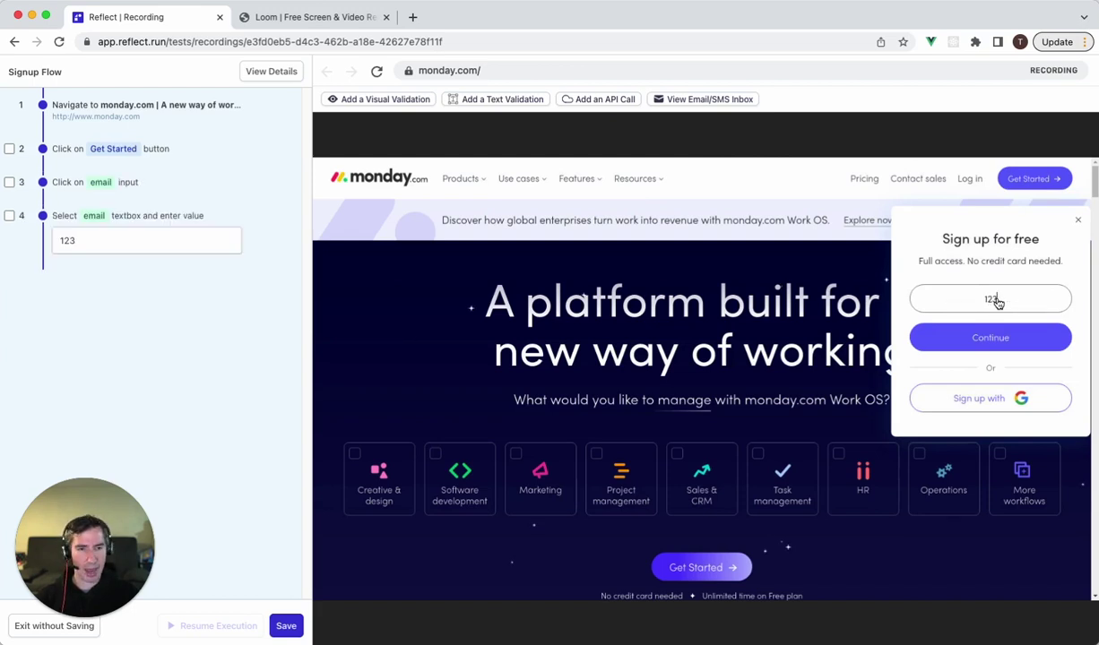
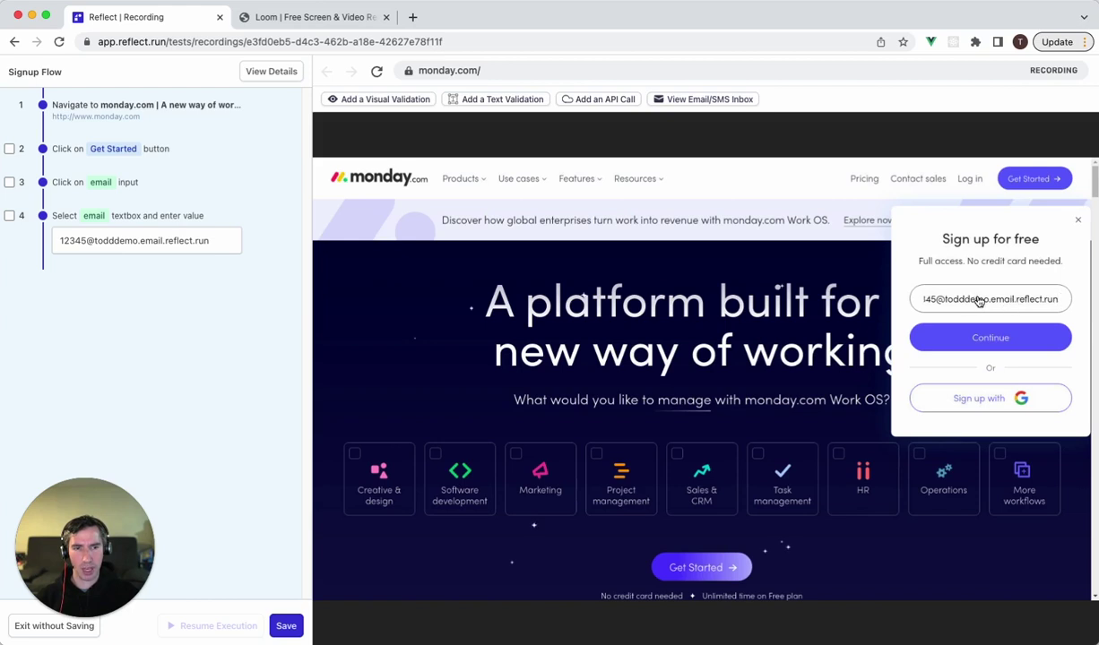
pyautogui.click(994, 340)
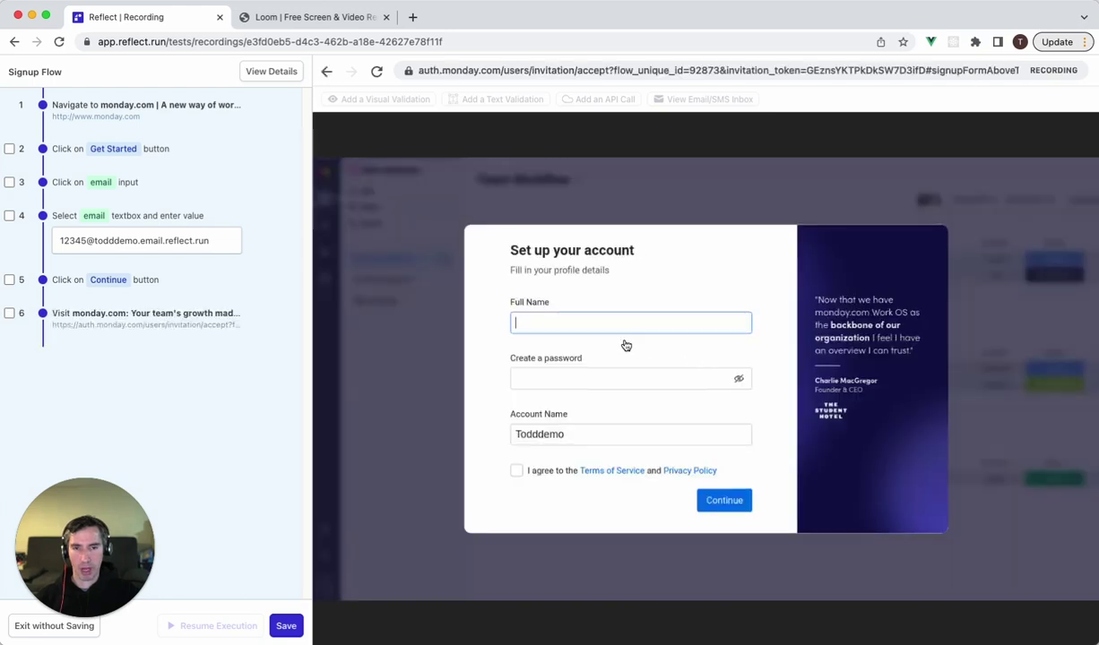
# Record entering a full name and password, accepting the terms, and continuing to the next question.
pyautogui.click(616, 327)
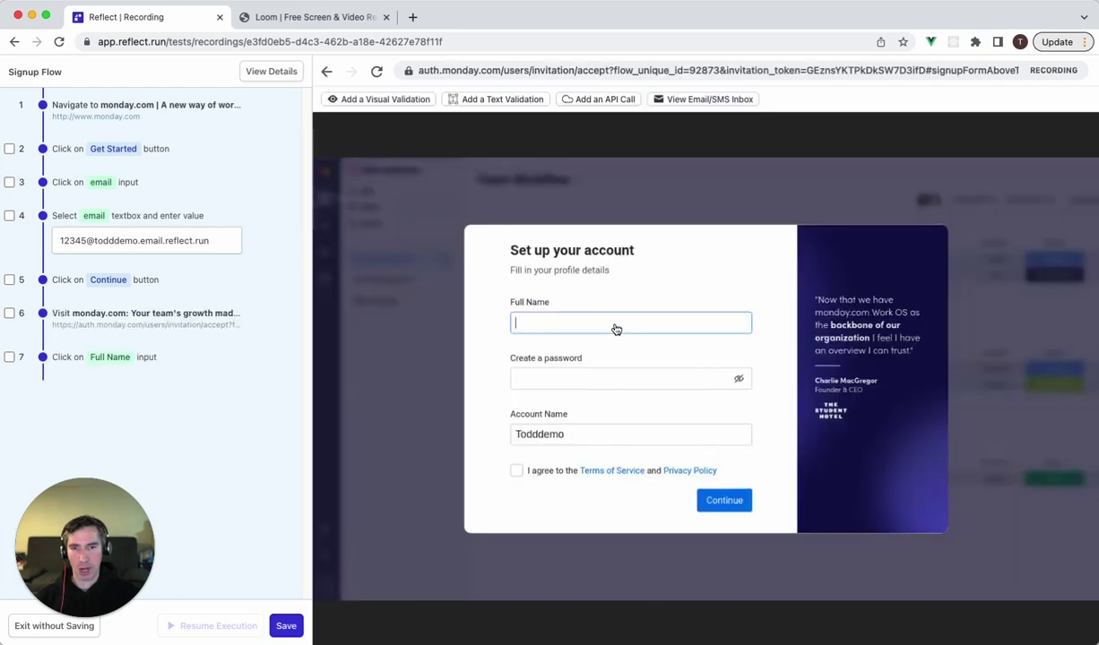
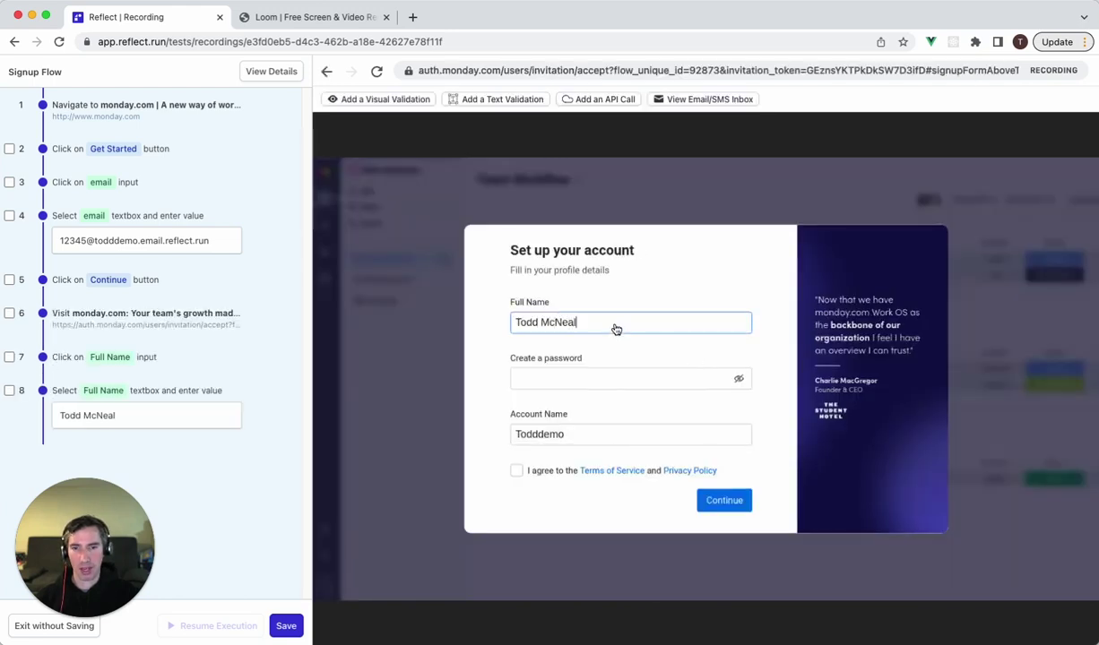
pyautogui.click(567, 384)
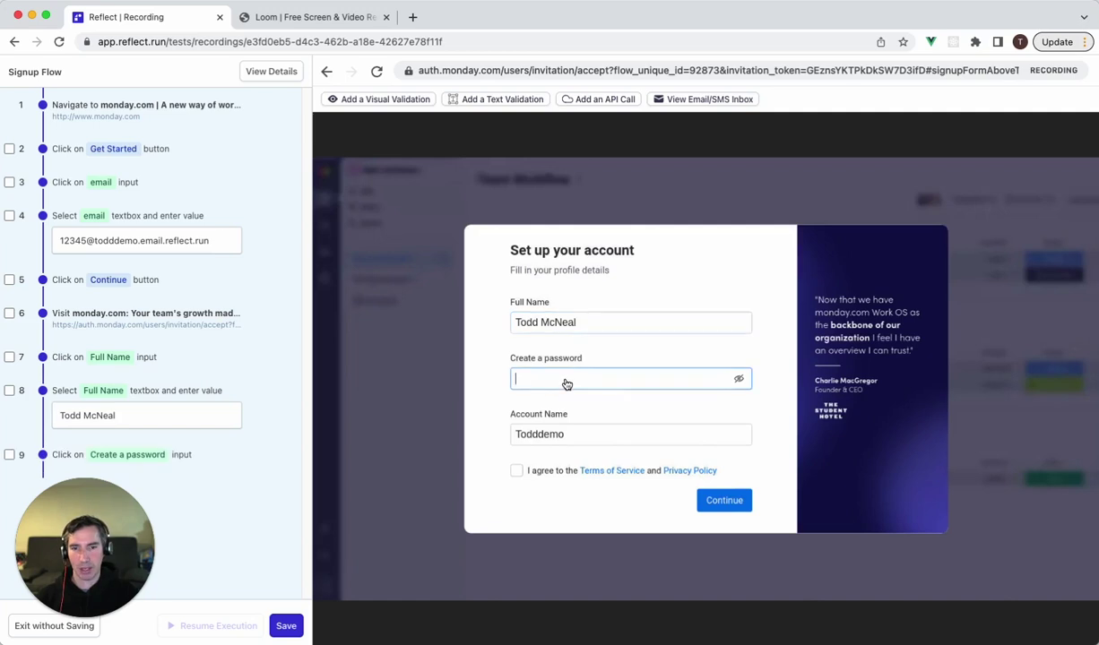
pyautogui.write('••••••••')
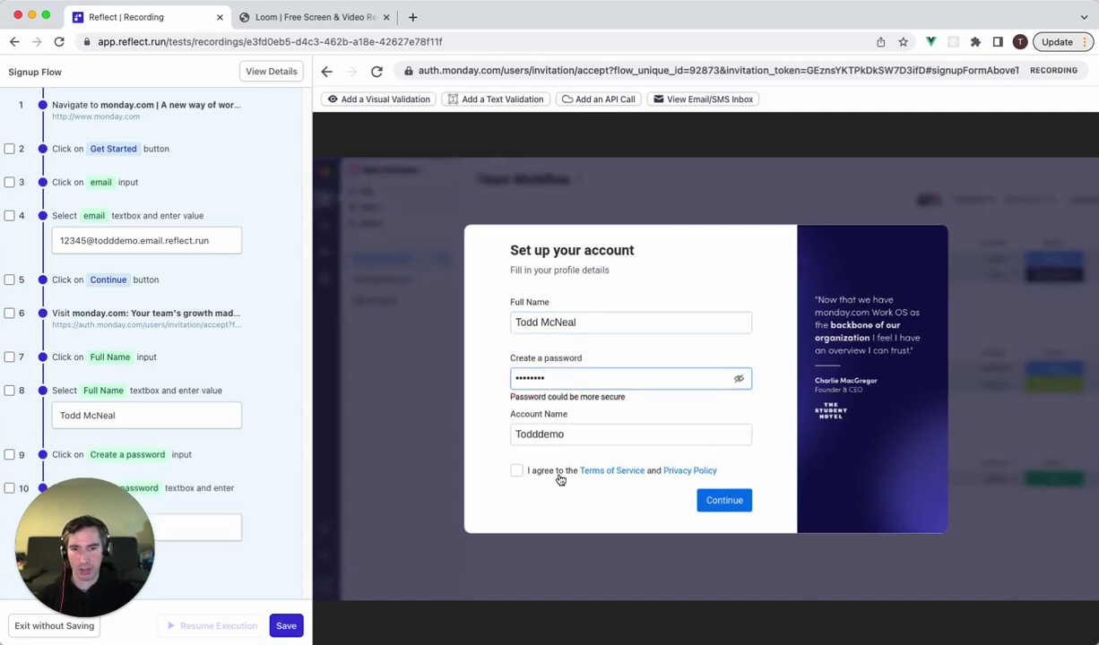
pyautogui.click(562, 477)
pyautogui.click(725, 502)
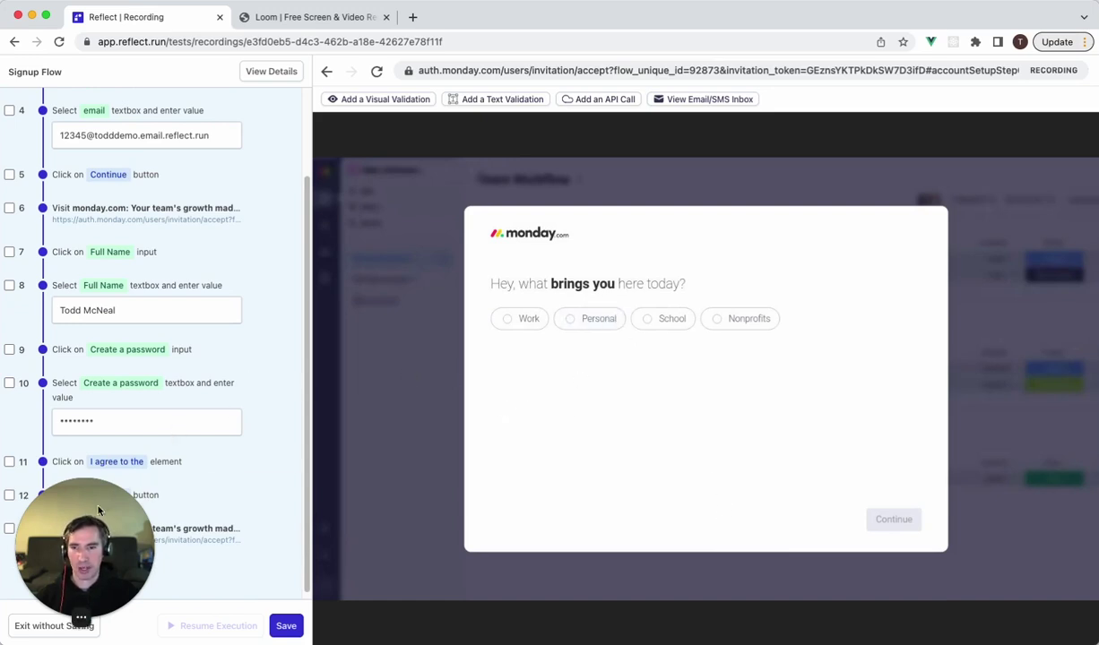
pyautogui.moveTo(93, 528); pyautogui.dragTo(1020, 546)
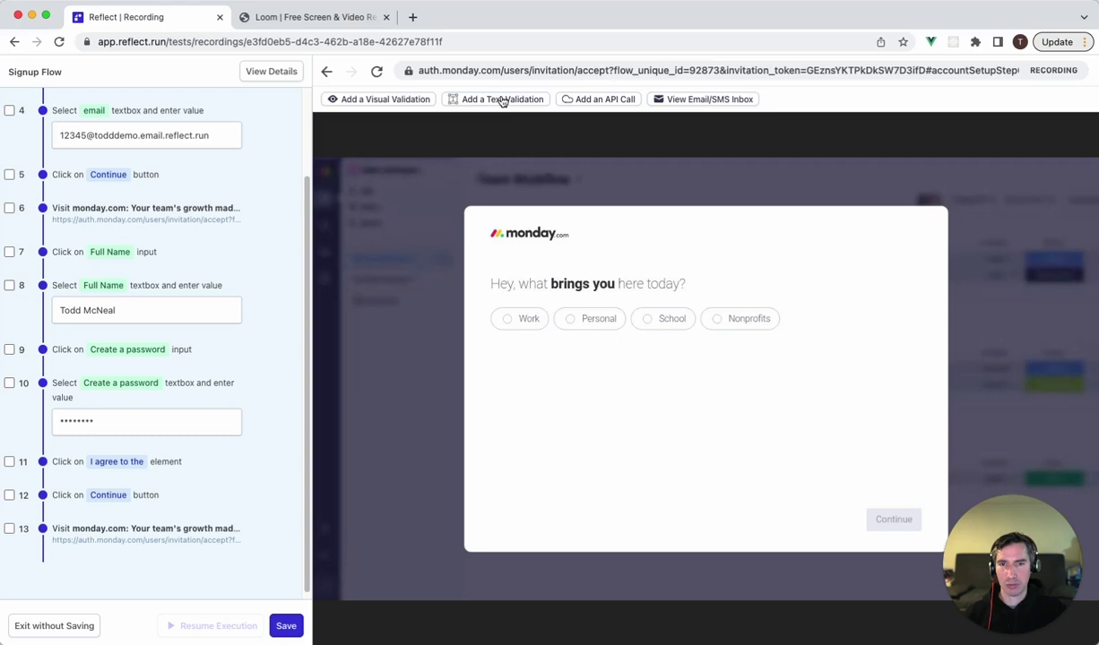
# Add a text validation for the 'Hey, what brings you here today?' heading.
pyautogui.click(501, 102)
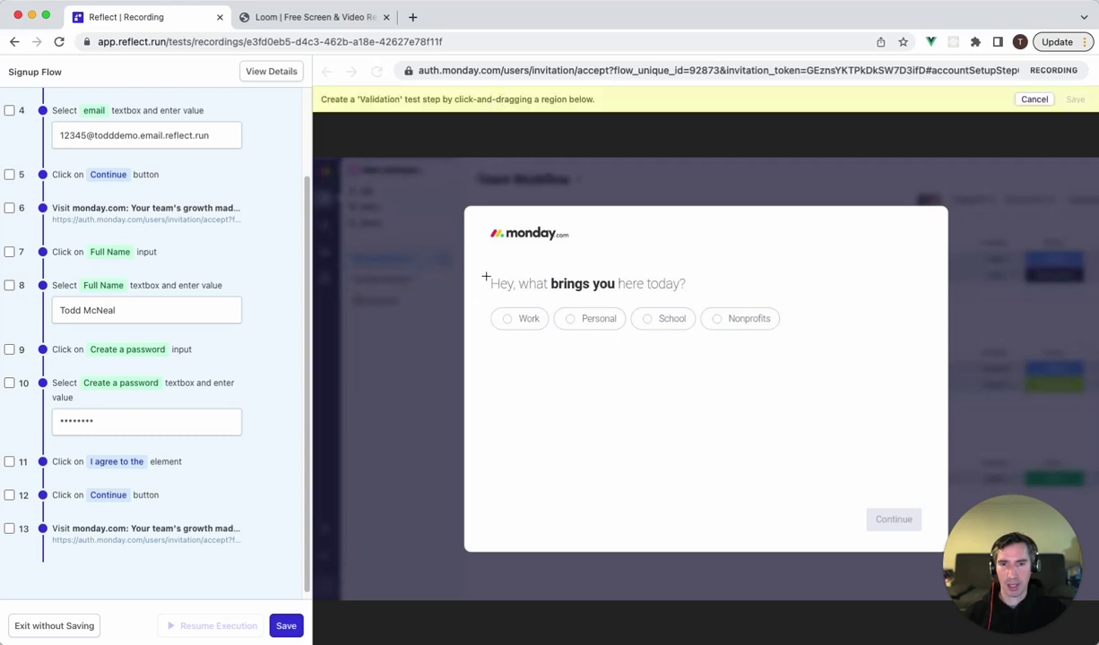
pyautogui.moveTo(476, 263); pyautogui.dragTo(693, 289)
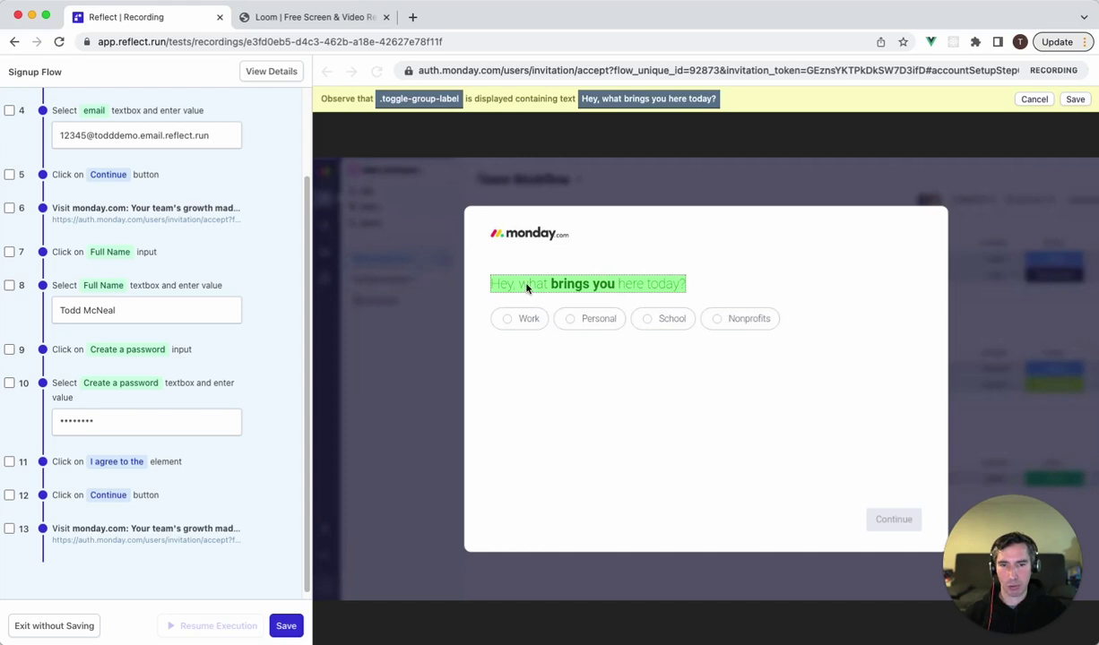
pyautogui.click(1075, 98)
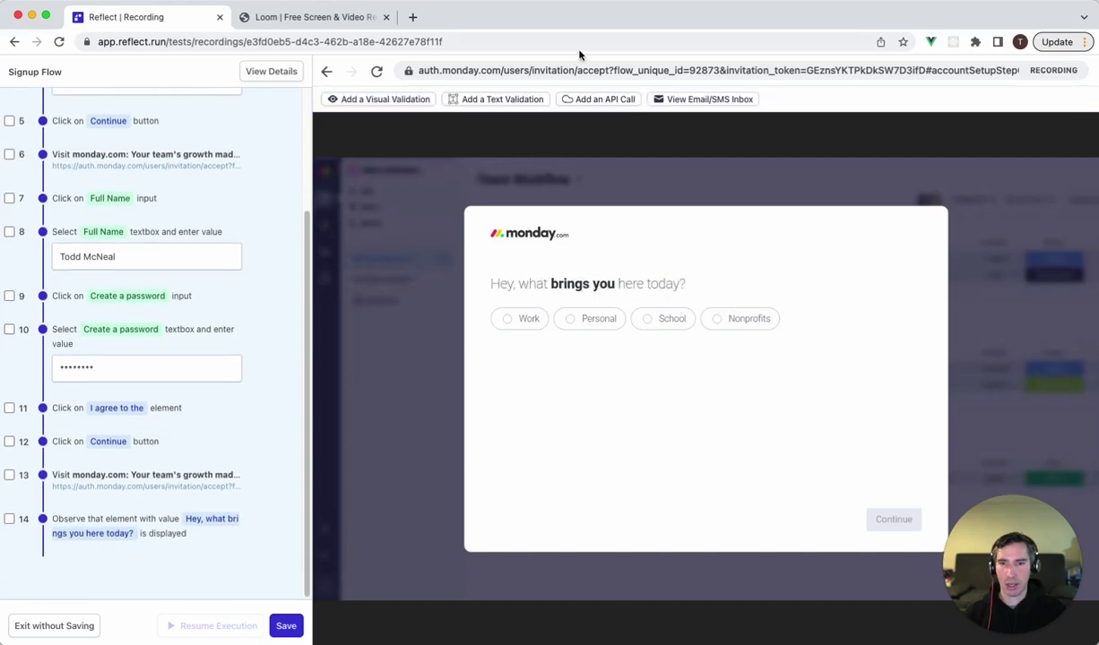
# Add a visual validation of the Work option, then choose Work.
pyautogui.click(383, 100)
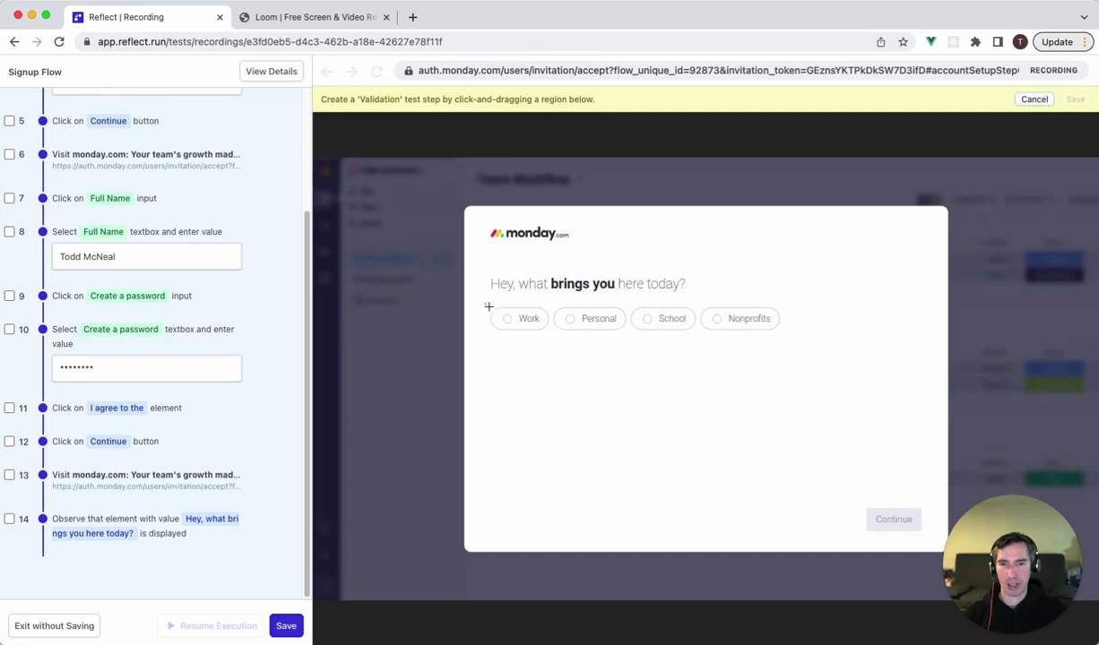
pyautogui.moveTo(485, 304); pyautogui.dragTo(551, 340)
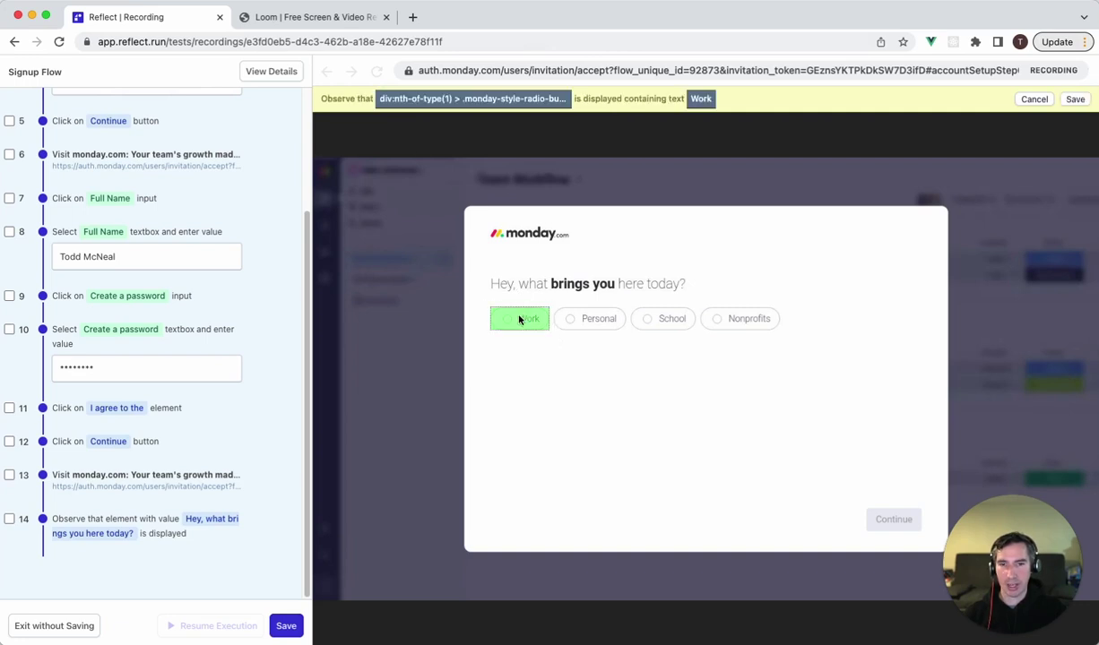
pyautogui.click(1076, 101)
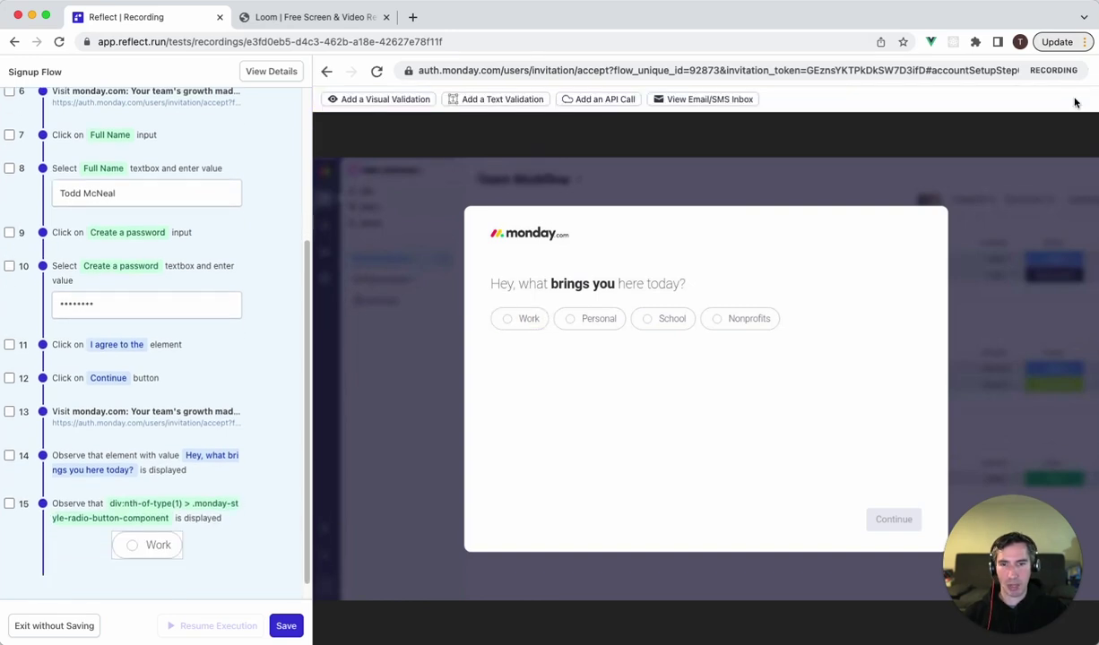
pyautogui.click(526, 318)
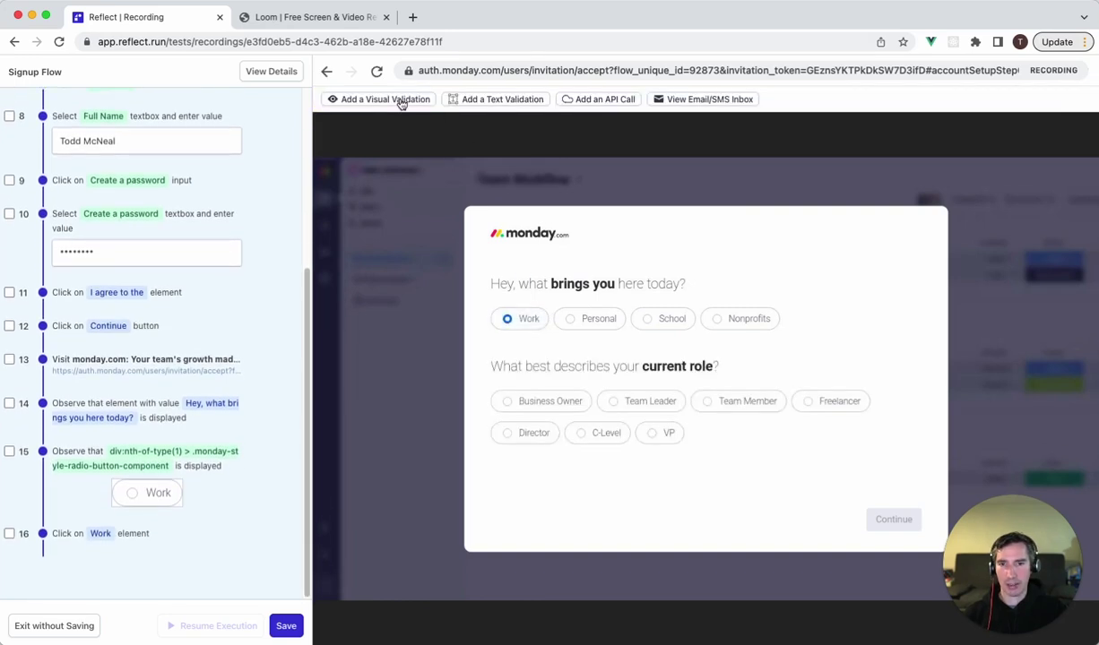
# Add a visual validation showing the Work option as selected.
pyautogui.click(383, 100)
pyautogui.moveTo(484, 303); pyautogui.dragTo(536, 327)
pyautogui.click(1075, 100)
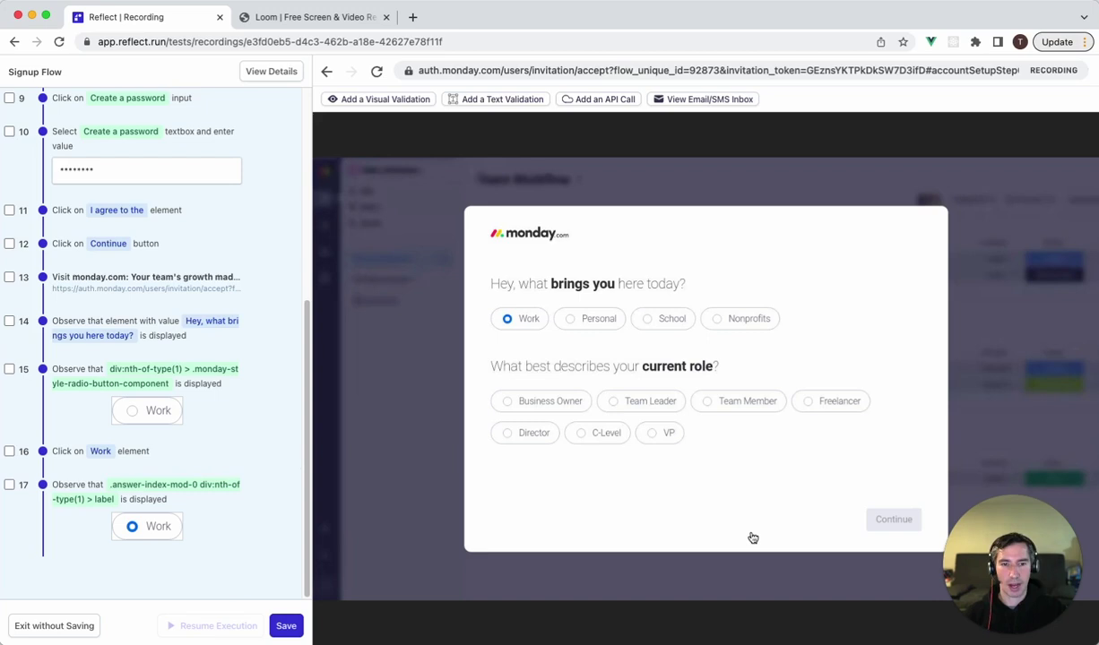
# Answer Team Leader, team size 2-5 and company size 50 - 99, continuing through onboarding.
pyautogui.click(641, 404)
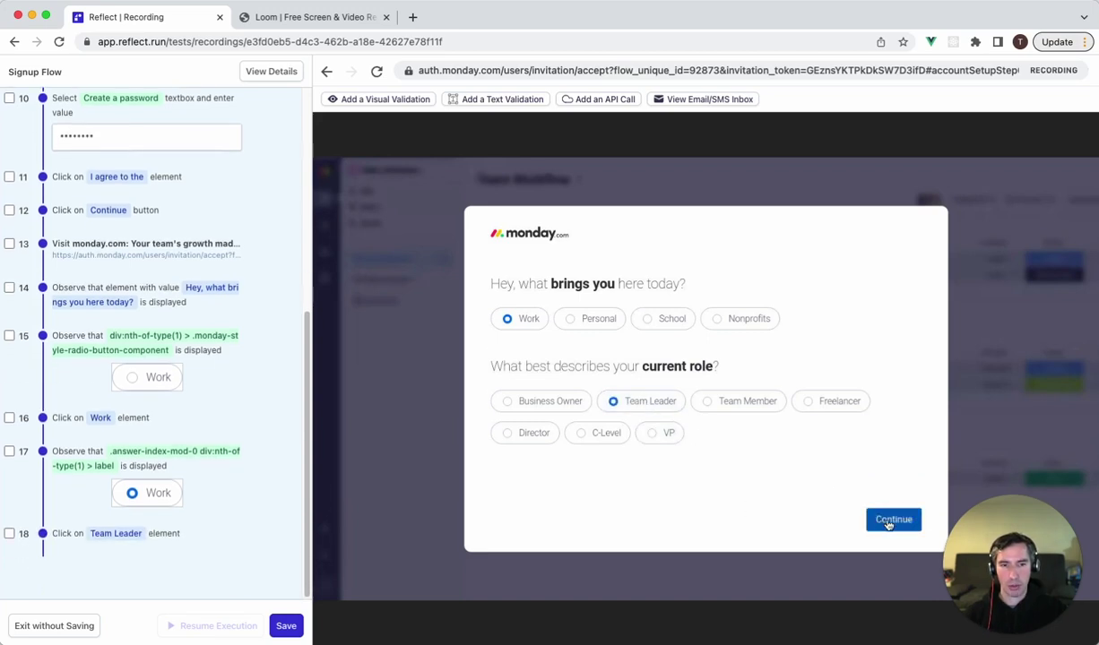
pyautogui.click(888, 520)
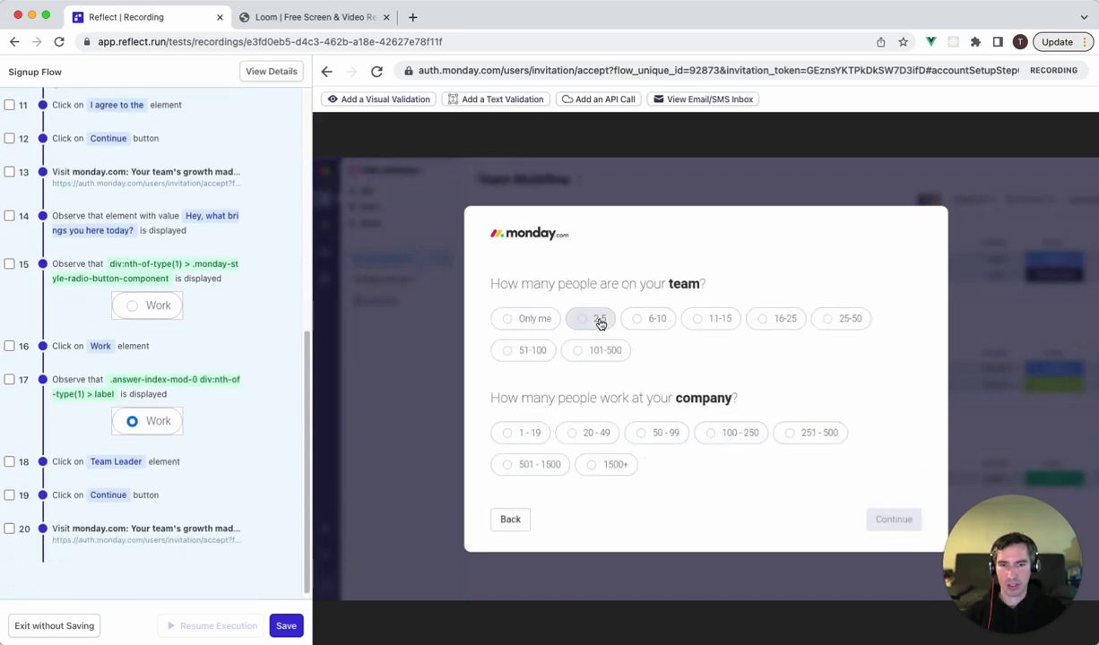
pyautogui.click(598, 319)
pyautogui.click(665, 437)
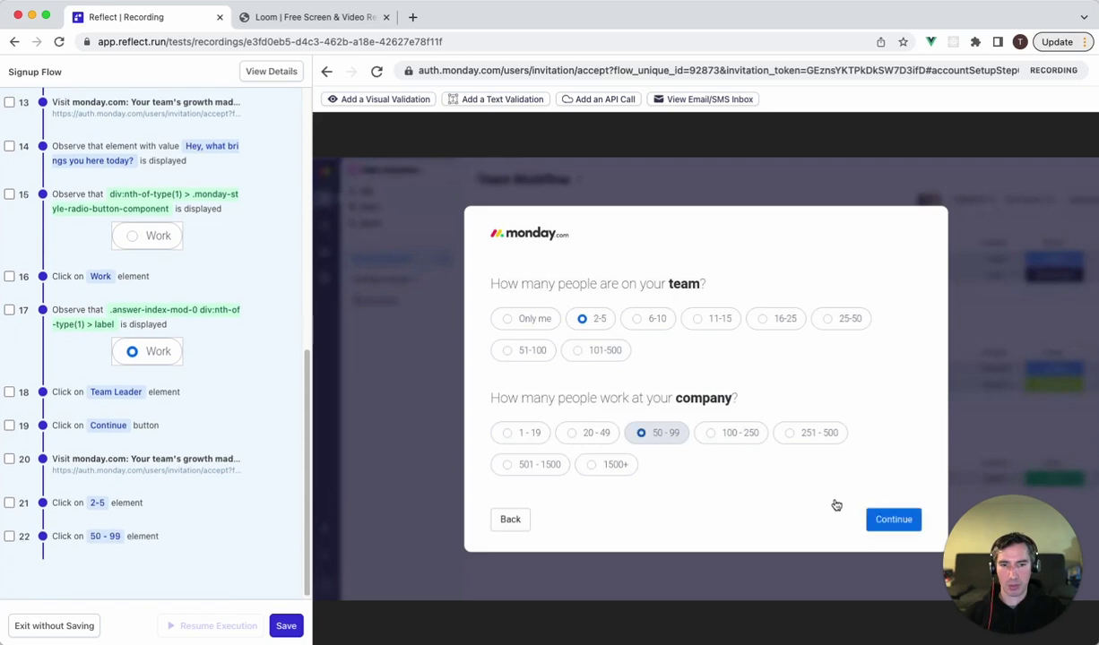
pyautogui.click(894, 519)
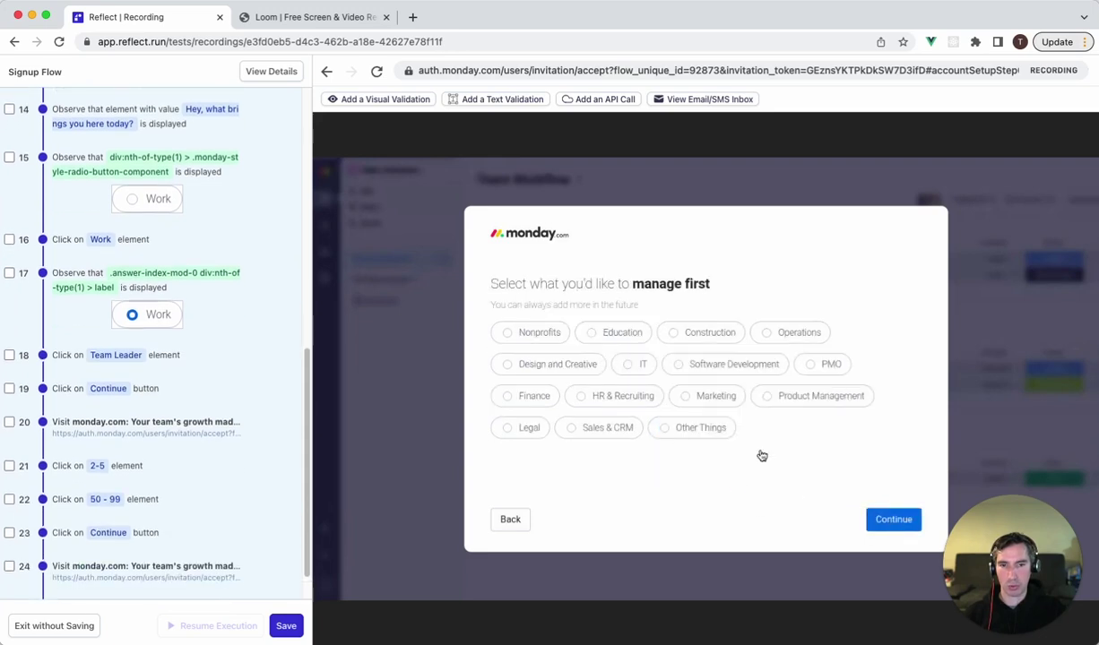
pyautogui.click(897, 519)
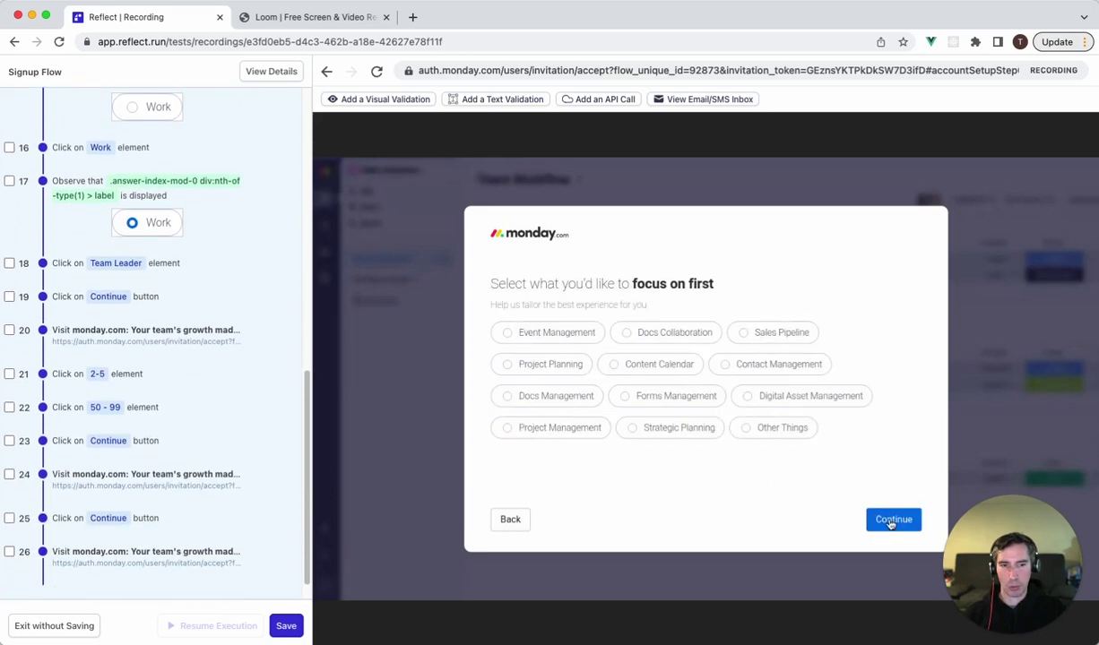
pyautogui.click(892, 519)
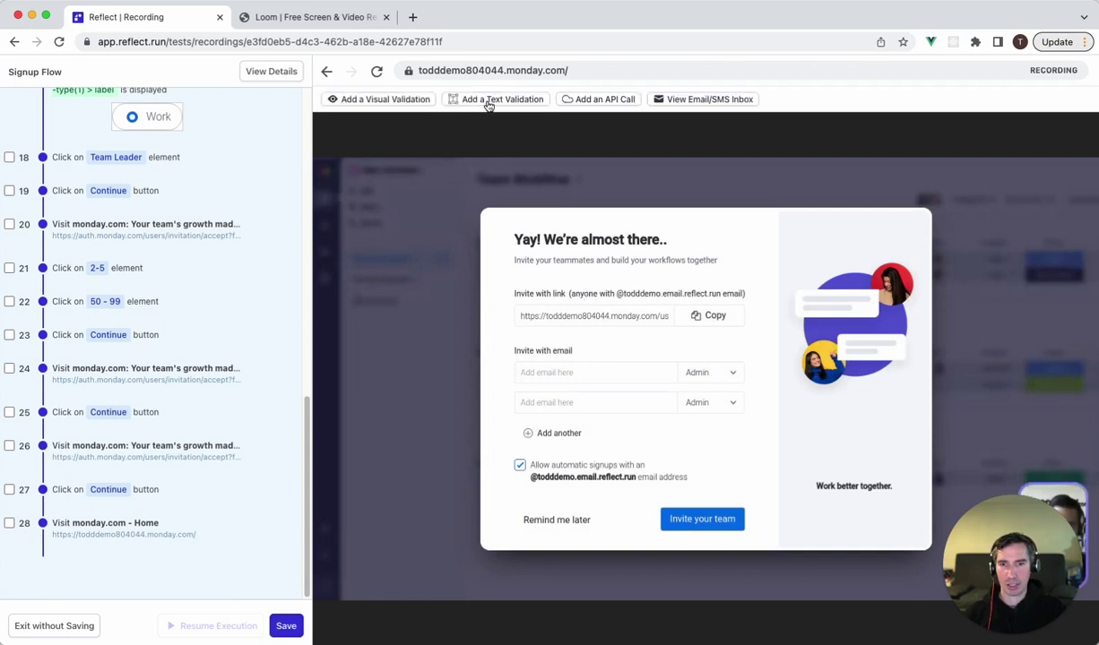
# Add a visual validation of the 'Yay! We're almost there..' modal title.
pyautogui.click(397, 99)
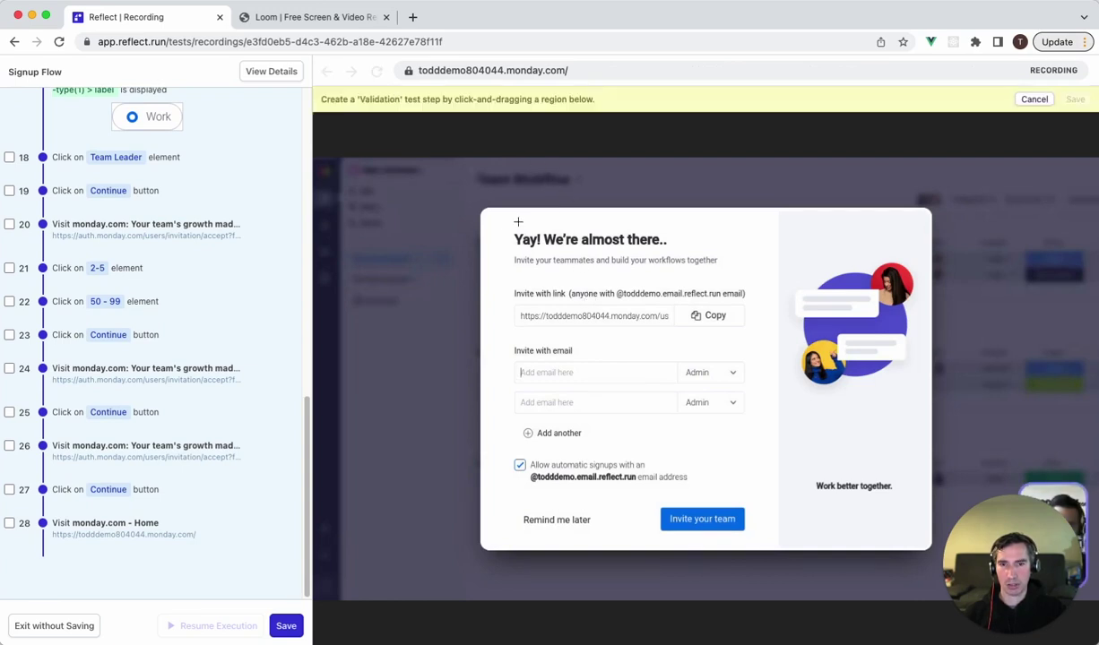
pyautogui.moveTo(468, 215); pyautogui.dragTo(704, 254)
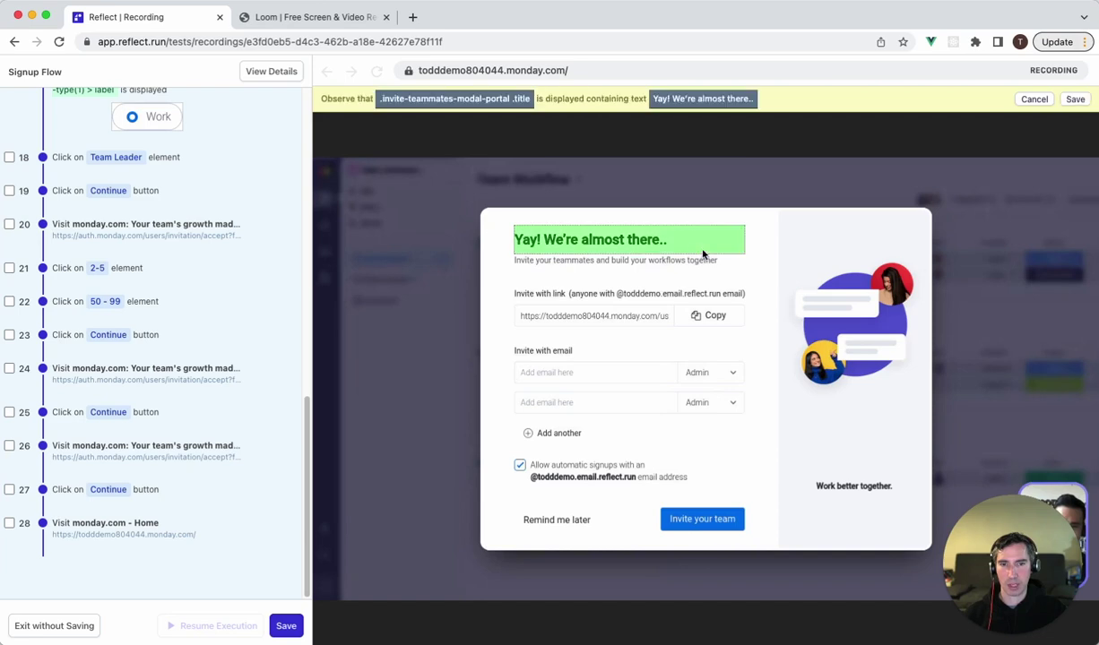
pyautogui.click(1074, 99)
# Skip inviting teammates and create a board named 'Test Board'.
pyautogui.click(555, 521)
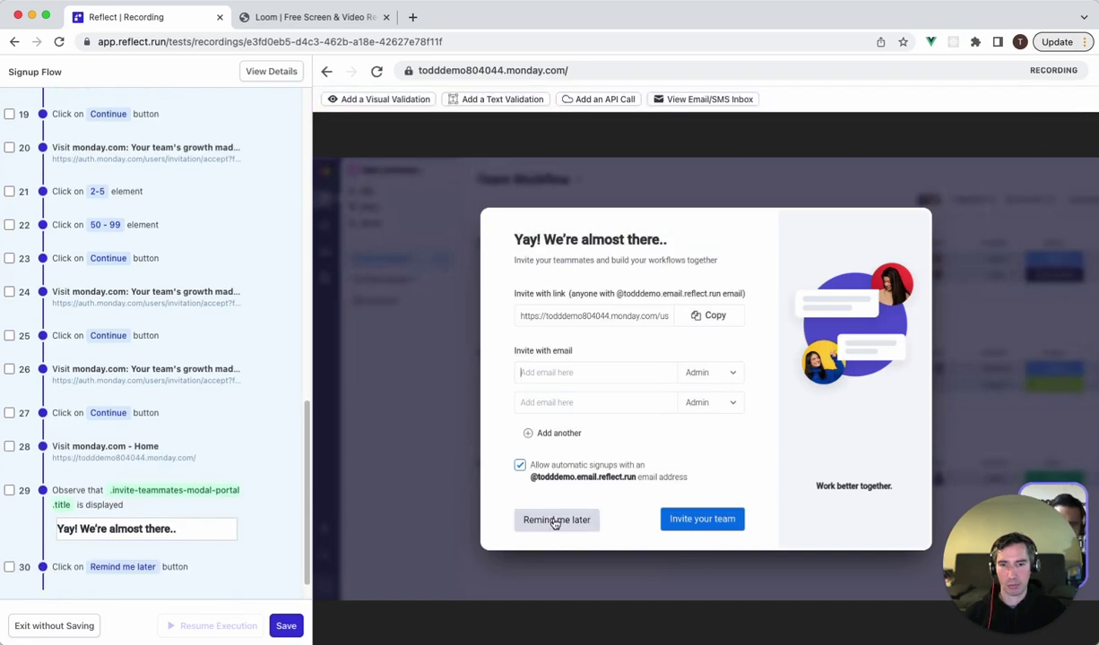
pyautogui.click(517, 390)
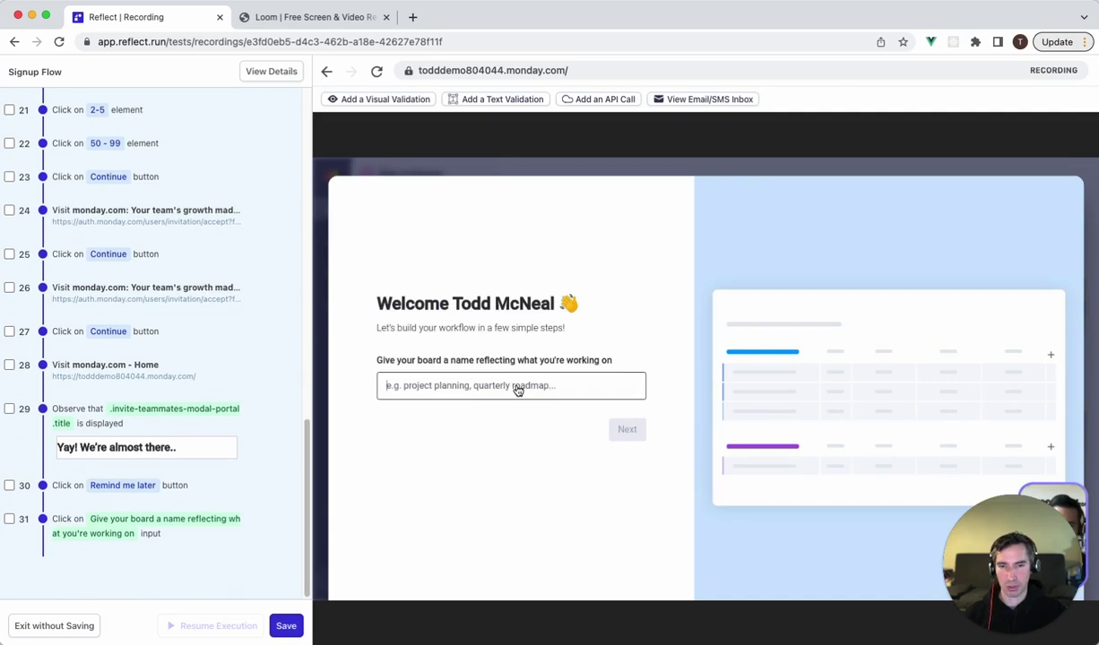
pyautogui.write('Test Board')
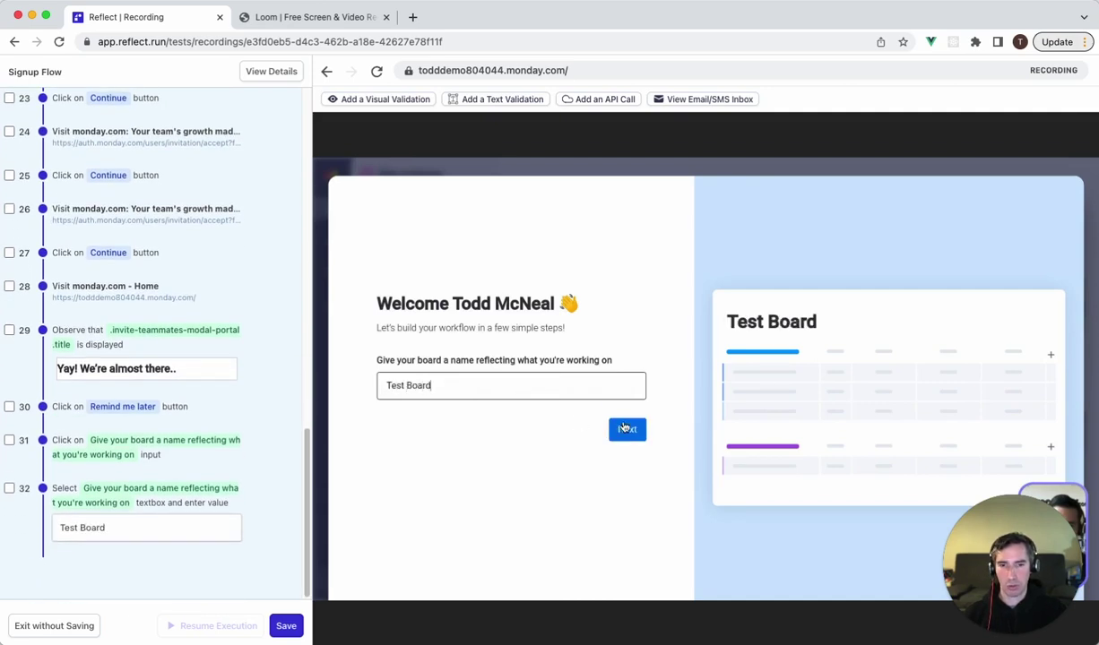
pyautogui.click(624, 428)
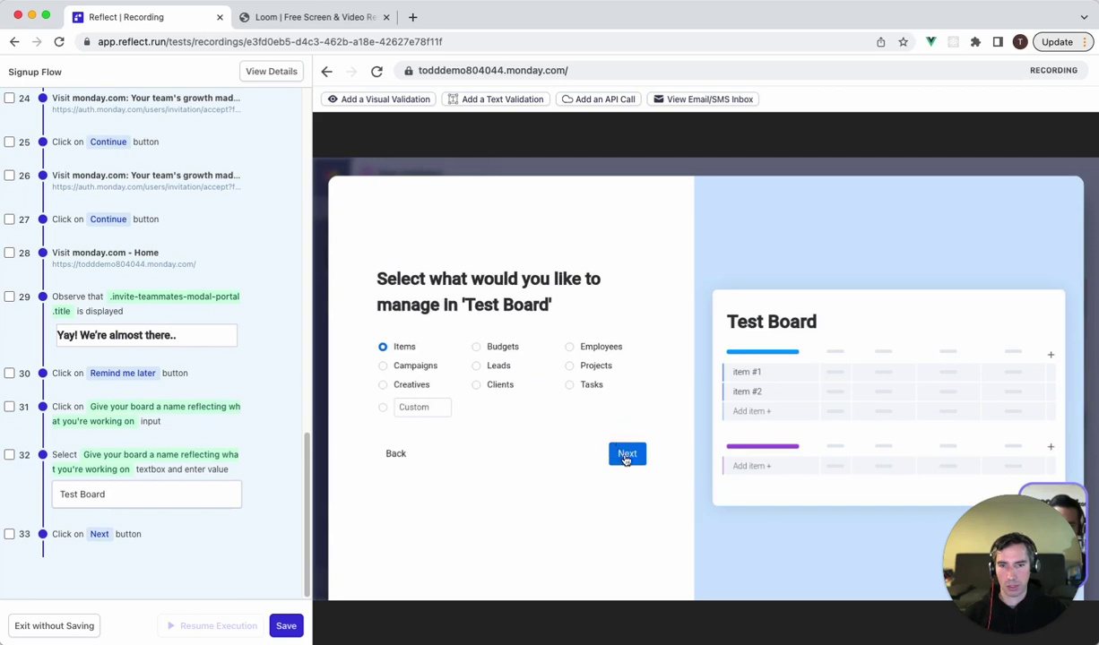
pyautogui.click(626, 455)
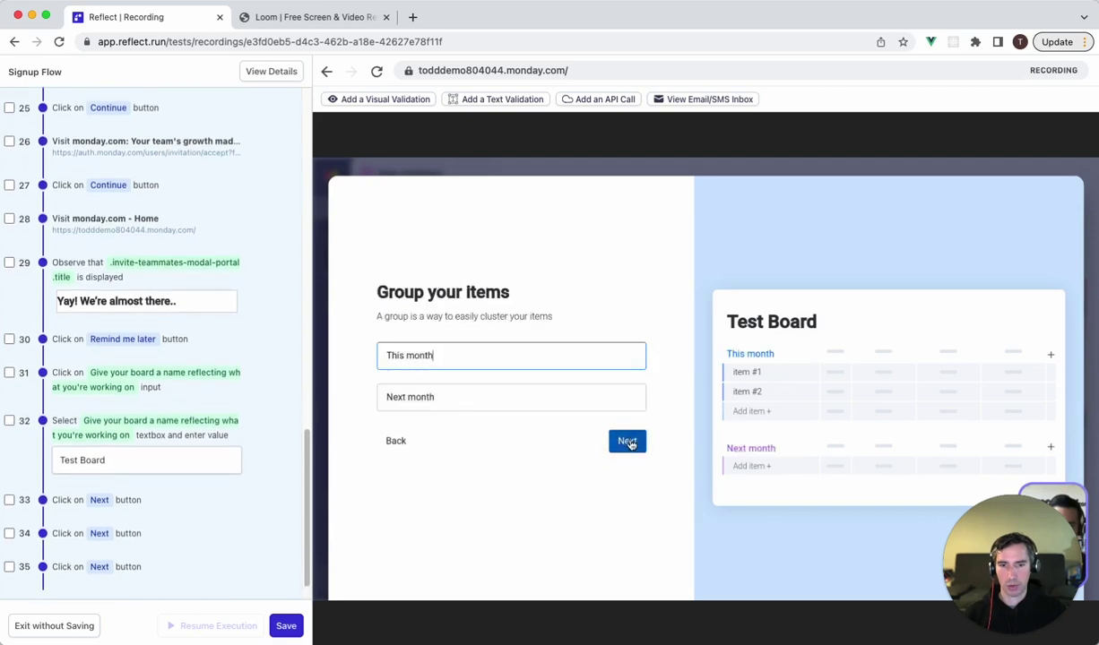
pyautogui.click(609, 444)
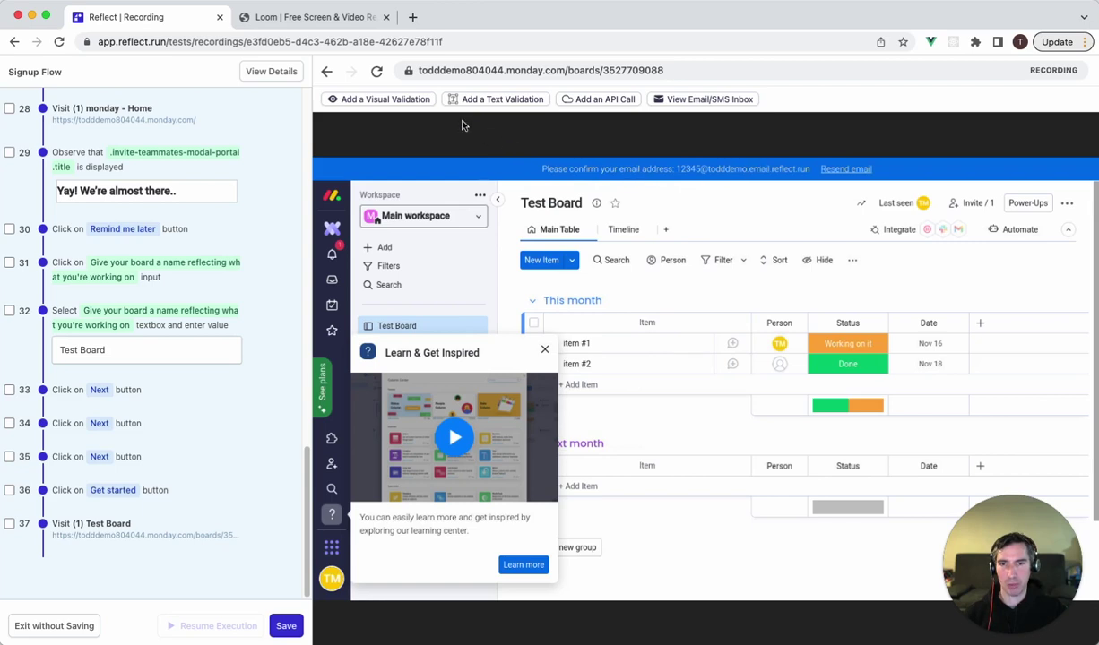
# Add a visual validation over the 'Please confirm your email address' banner text.
pyautogui.click(492, 98)
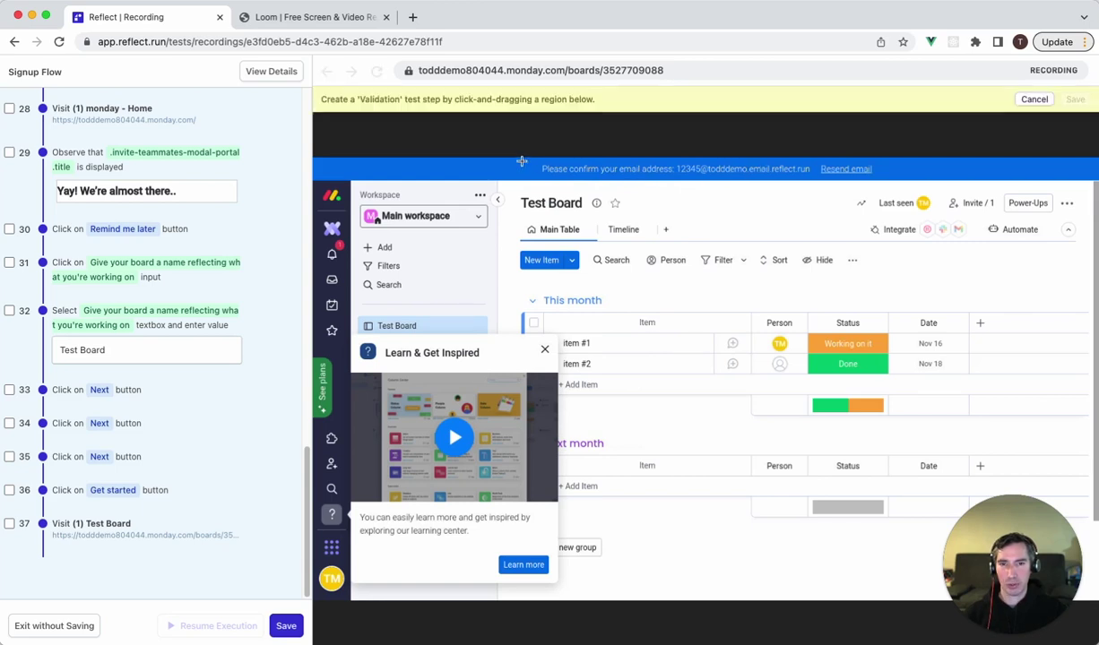
pyautogui.moveTo(499, 153); pyautogui.dragTo(792, 176)
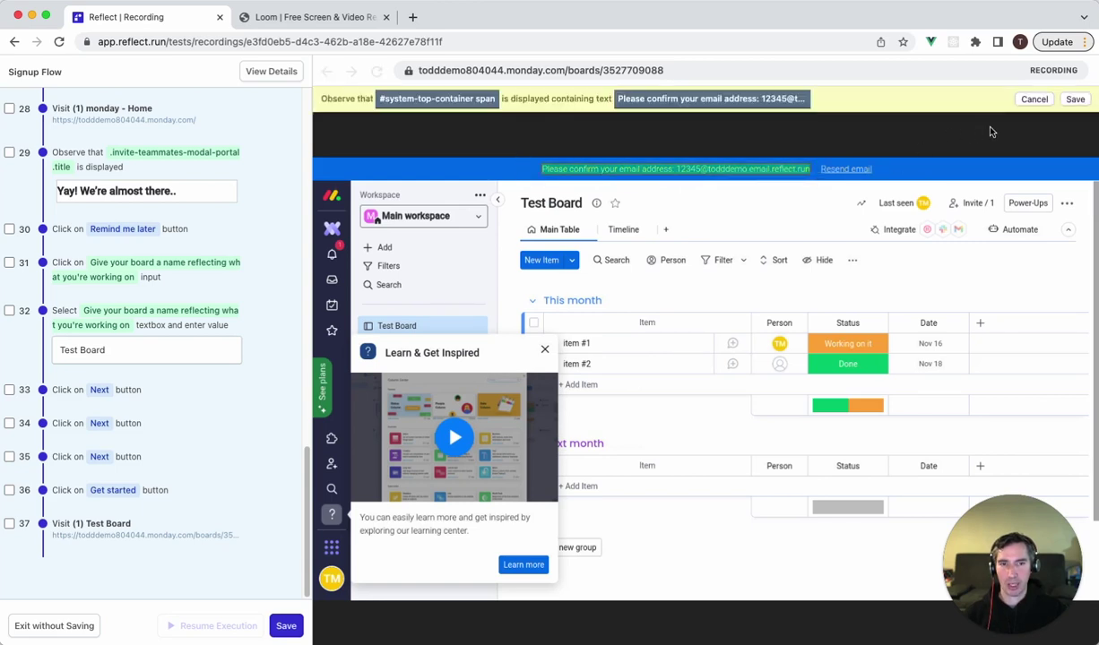
pyautogui.click(1074, 101)
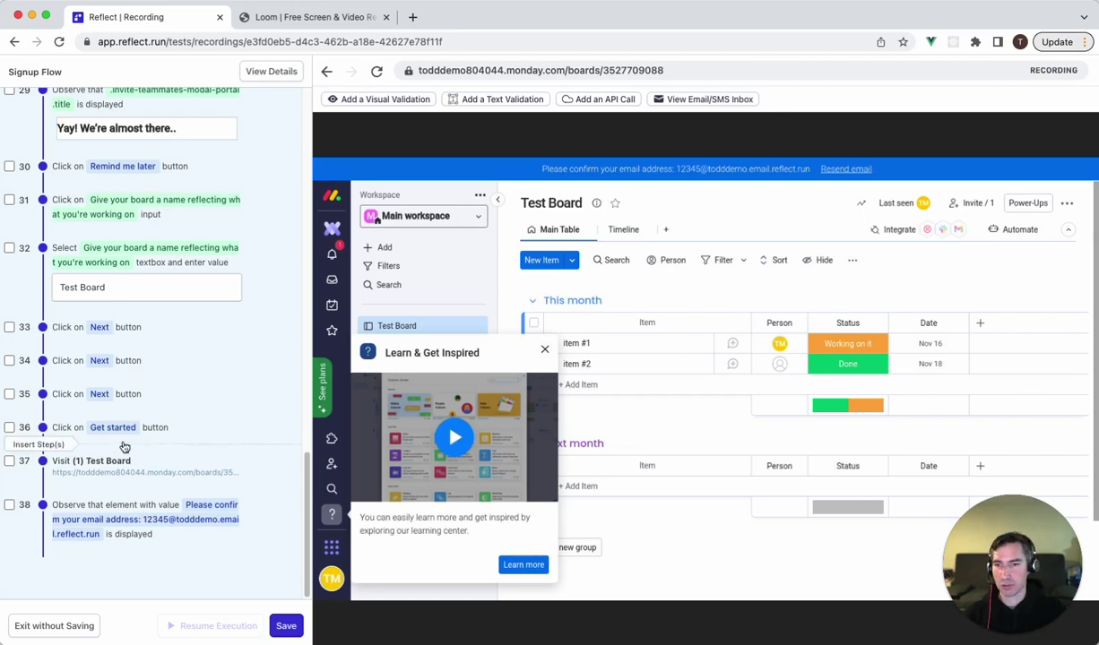
# Open step 4's email-entry details and select the numeric prefix of its input text.
pyautogui.scroll(15, 140, 395)
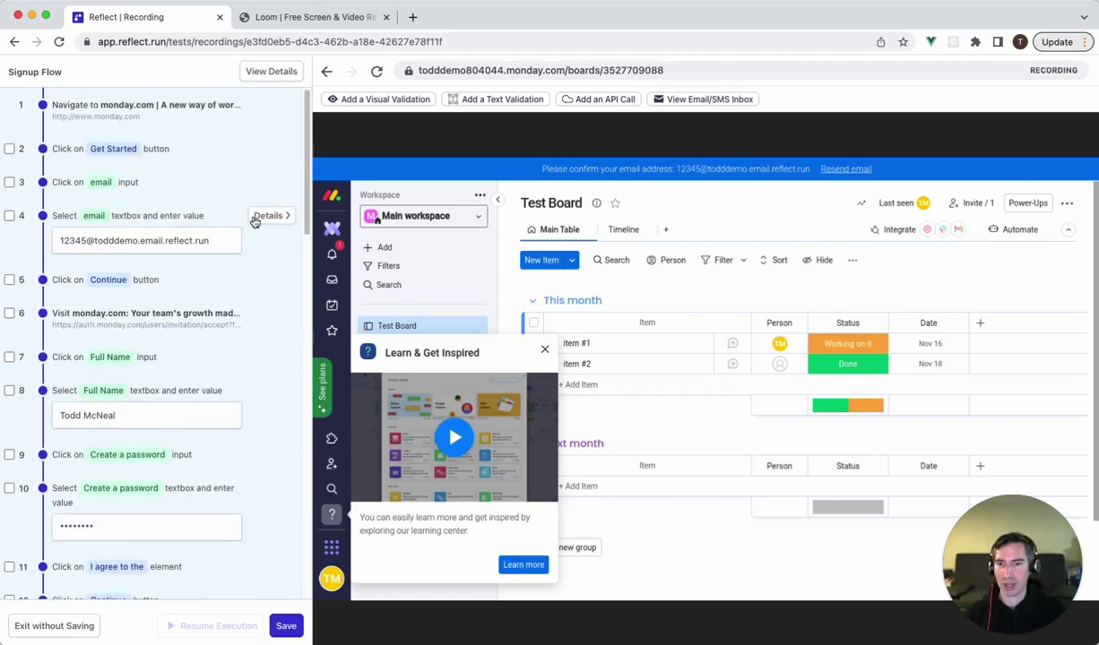
pyautogui.click(252, 215)
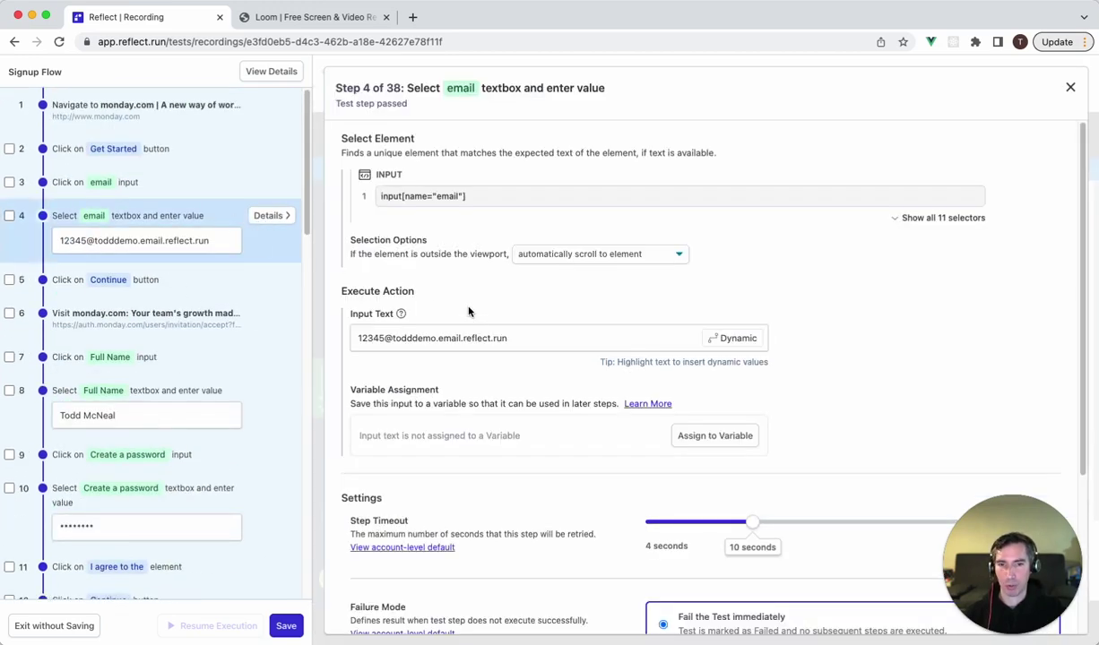
pyautogui.scroll(-1, 475, 381)
pyautogui.scroll(-1, 492, 398)
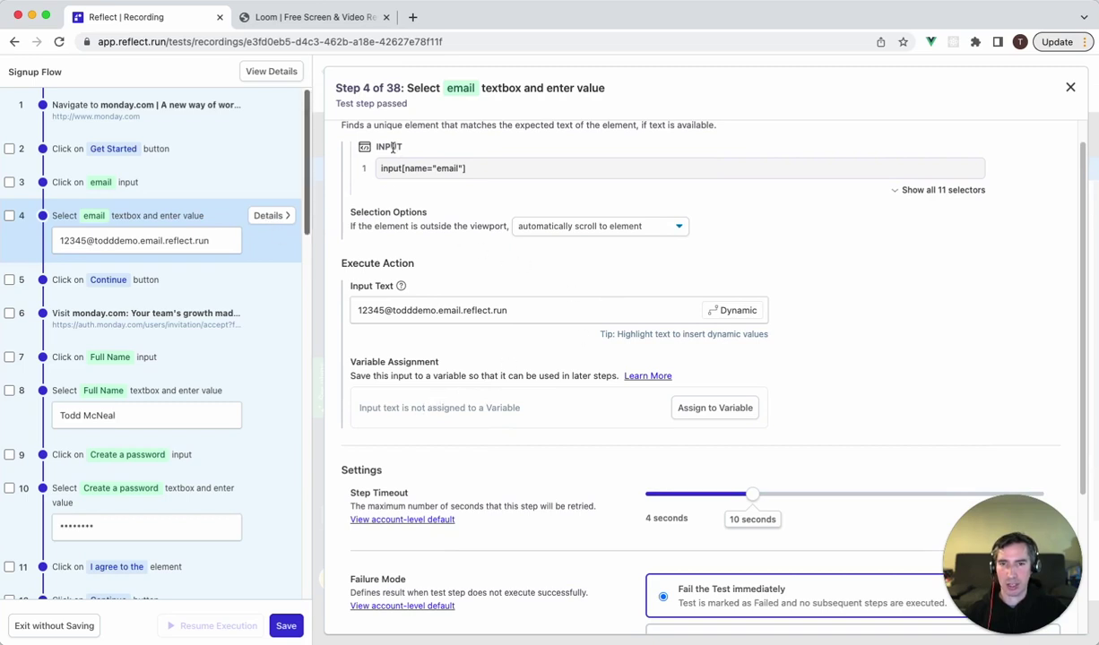
pyautogui.scroll(2, 456, 225)
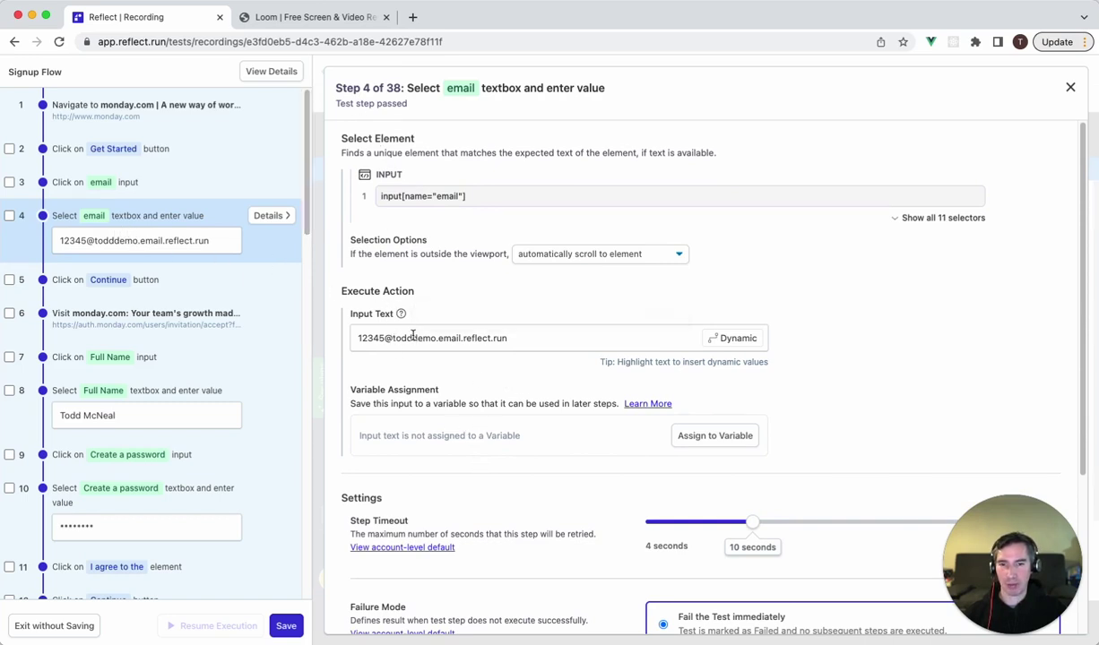
pyautogui.moveTo(383, 340); pyautogui.dragTo(331, 343)
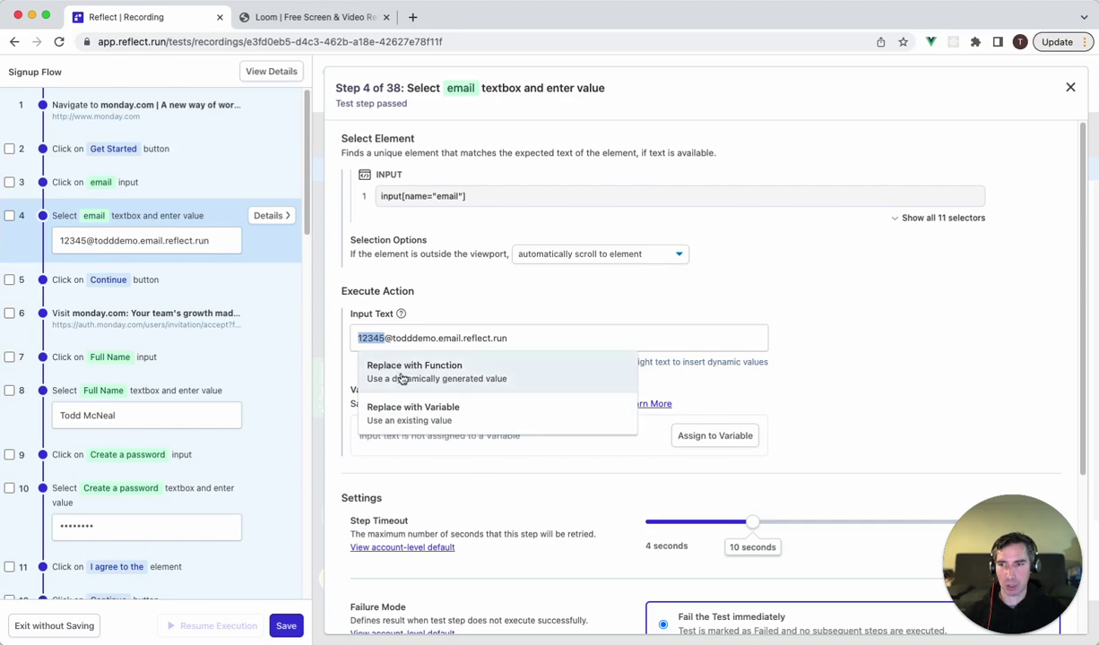
# Replace the email's numeric prefix with the alpha() function at length 10.
pyautogui.click(406, 379)
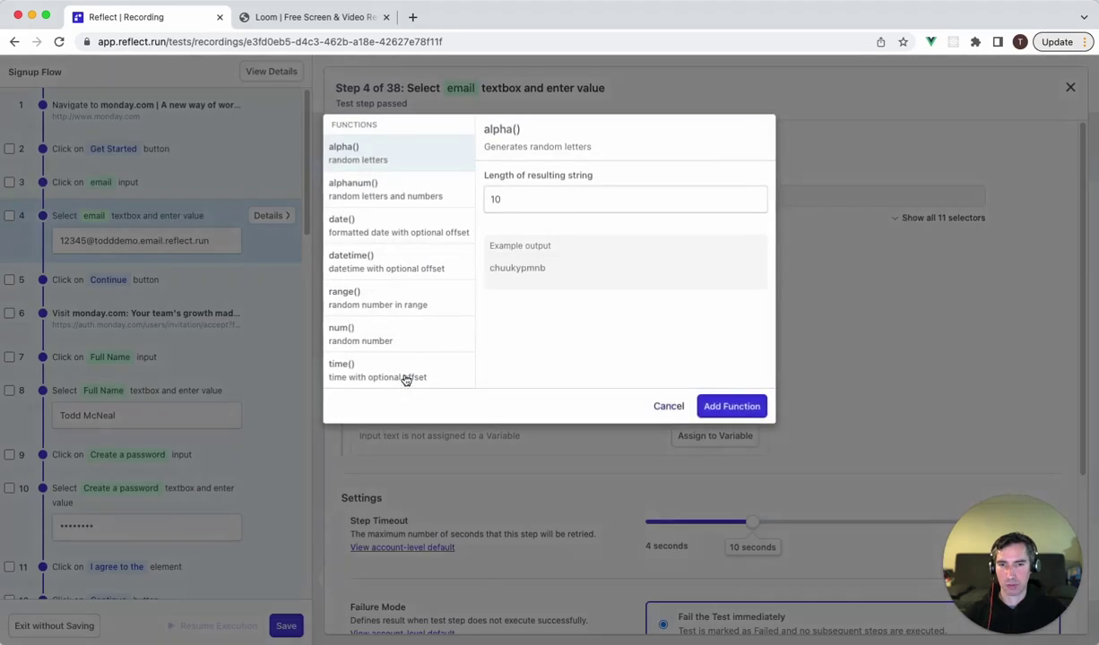
pyautogui.click(390, 190)
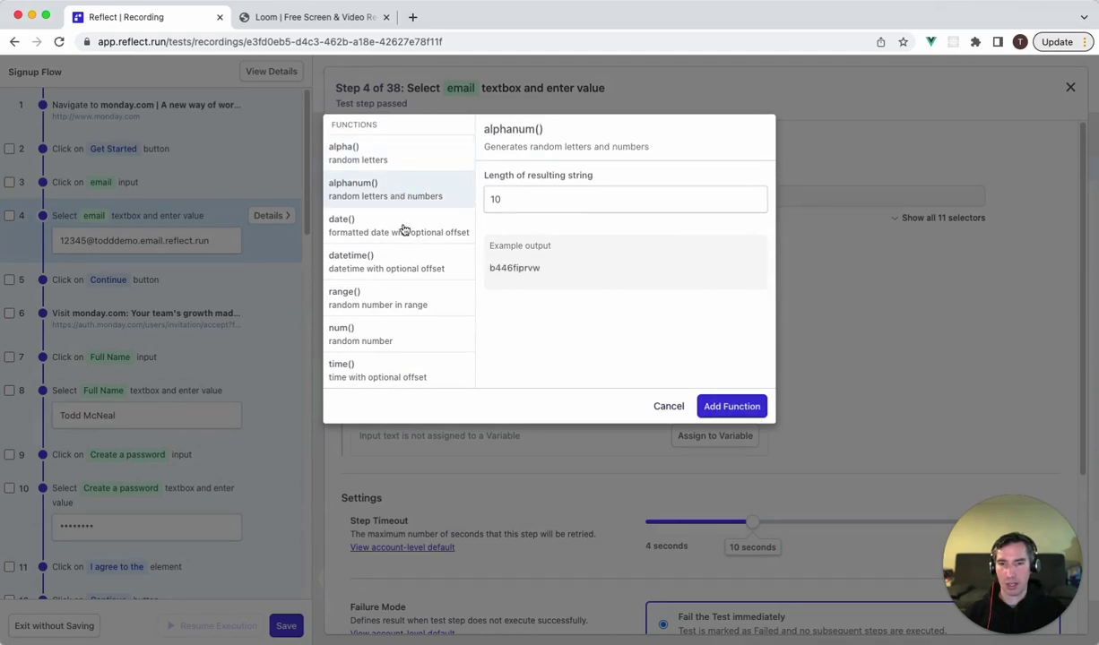
pyautogui.click(388, 222)
pyautogui.press('BackSpace')
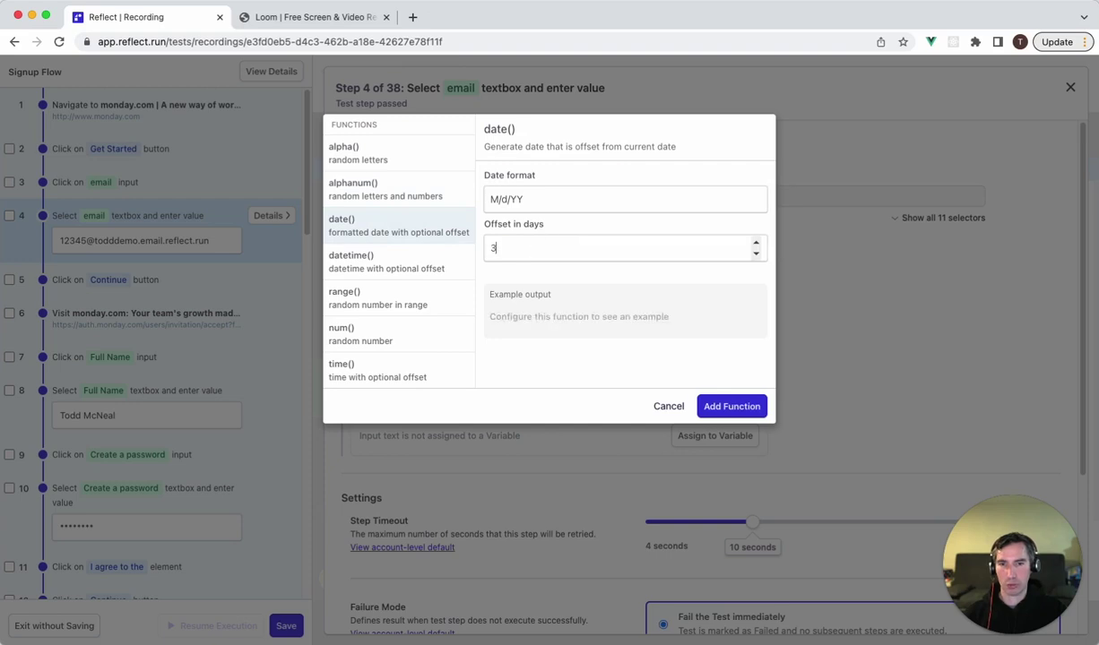
pyautogui.write('3')
pyautogui.click(421, 158)
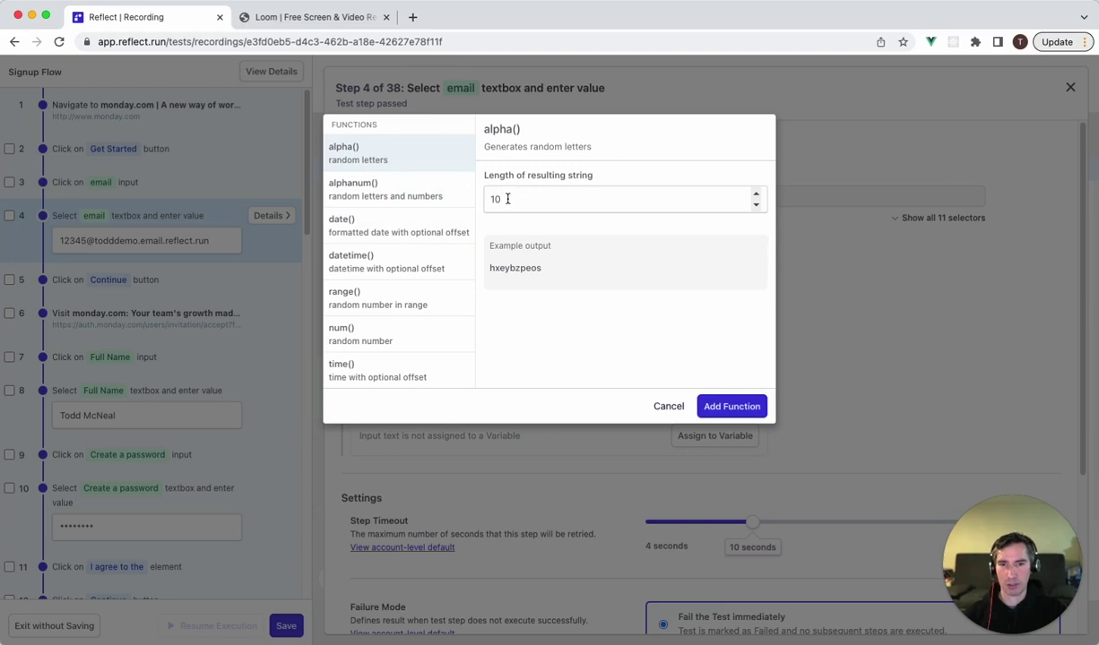
pyautogui.click(757, 193)
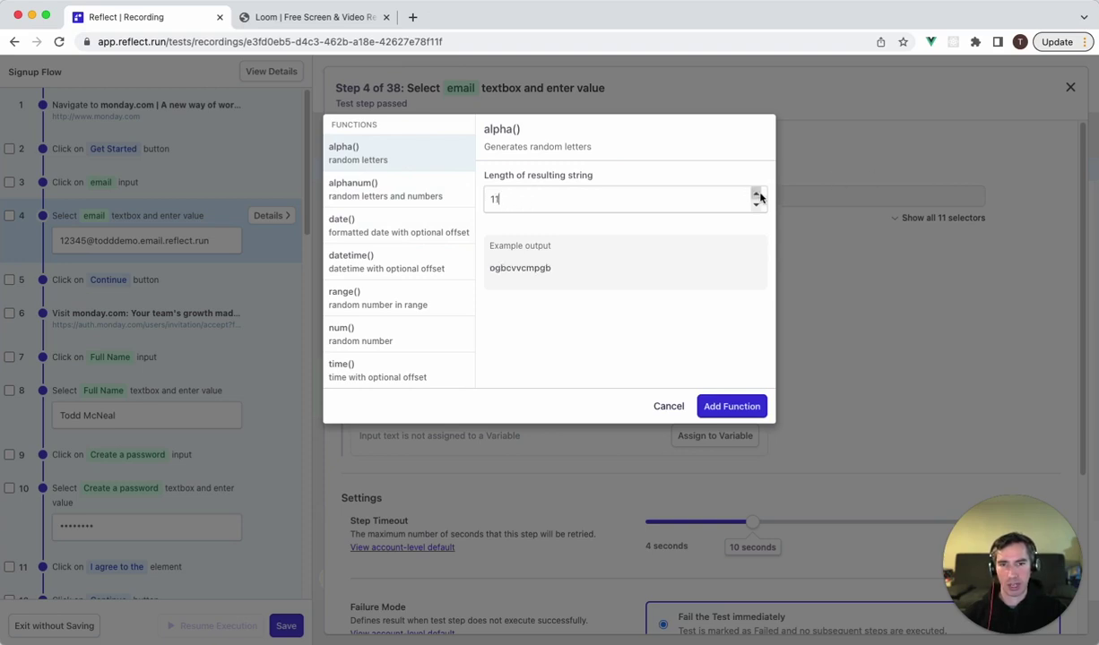
pyautogui.click(756, 202)
pyautogui.click(757, 204)
pyautogui.press('BackSpace')
pyautogui.write('10')
pyautogui.click(731, 407)
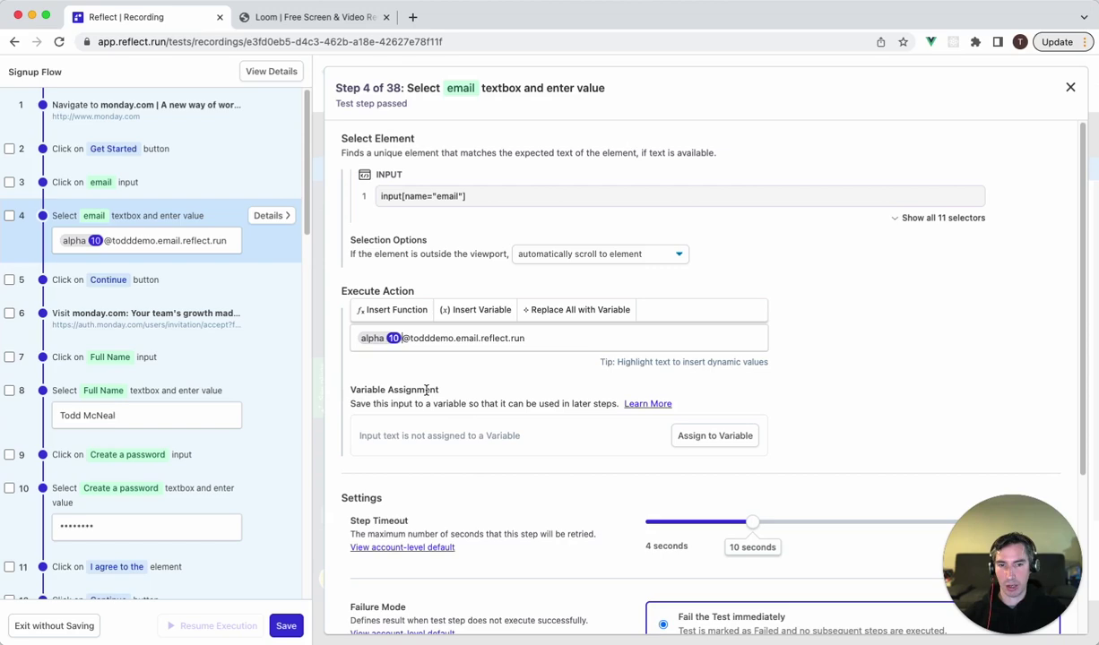
# Save step 4's email input as a variable named 'signup email'.
pyautogui.click(716, 436)
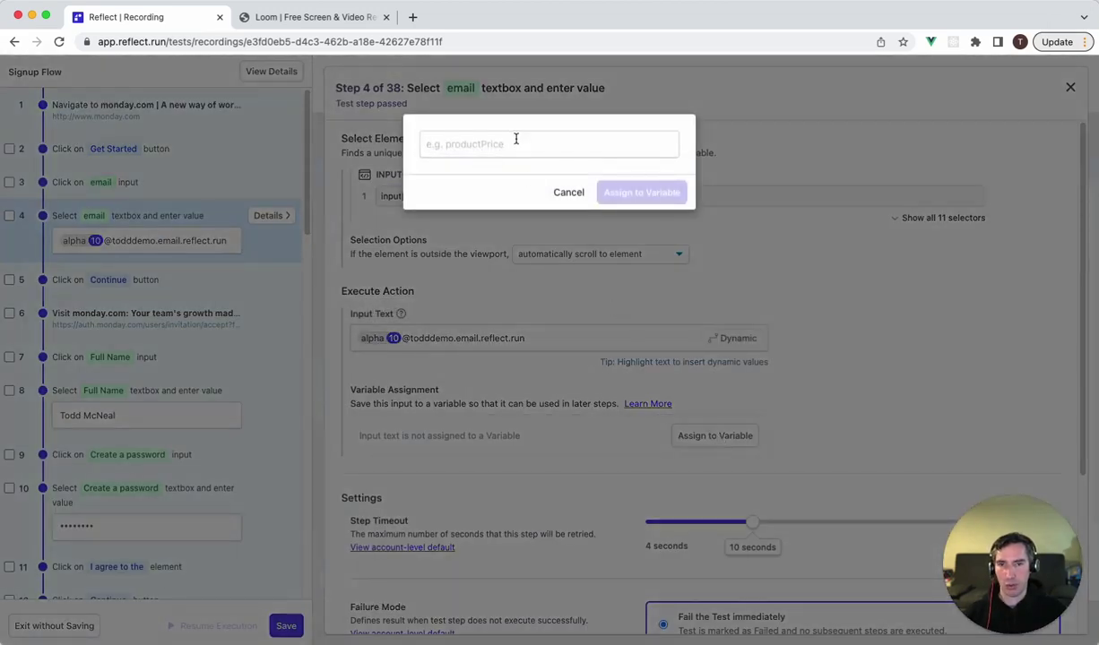
pyautogui.write('signup email')
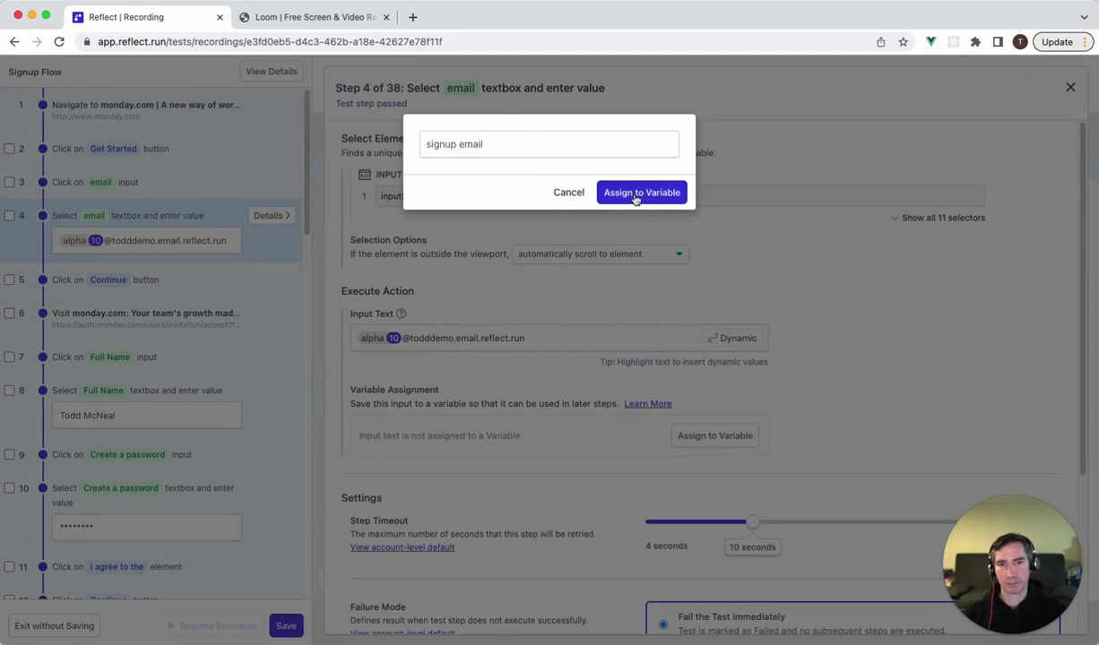
pyautogui.click(636, 194)
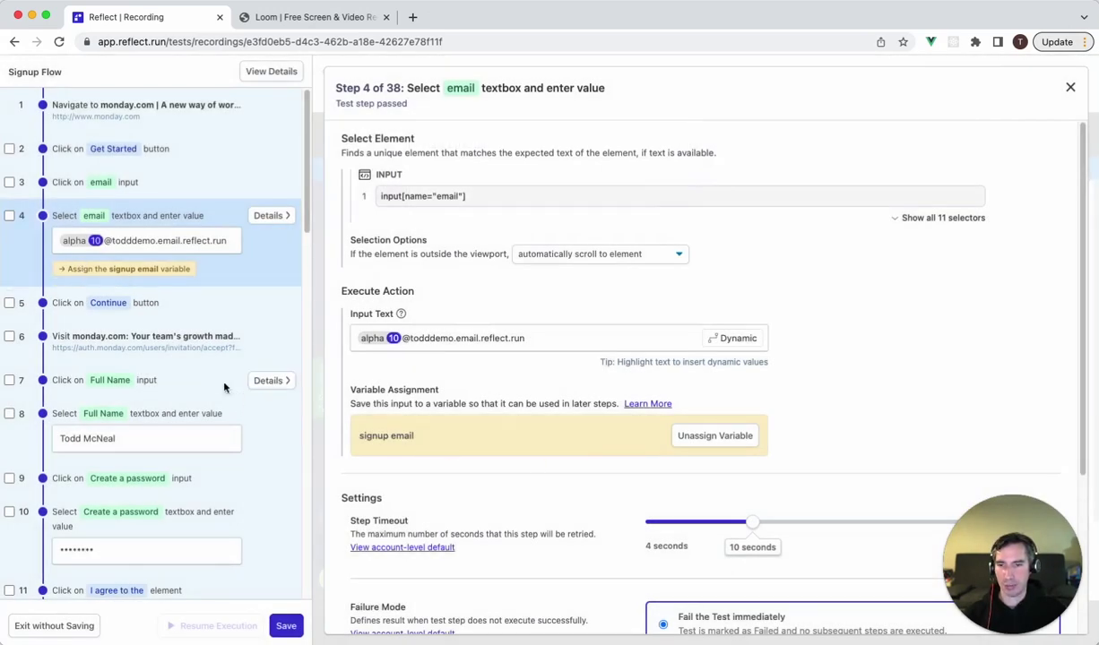
# Scroll the step list down to step 38, the email-confirmation check.
pyautogui.scroll(-3, 247, 418)
pyautogui.scroll(-12, 248, 419)
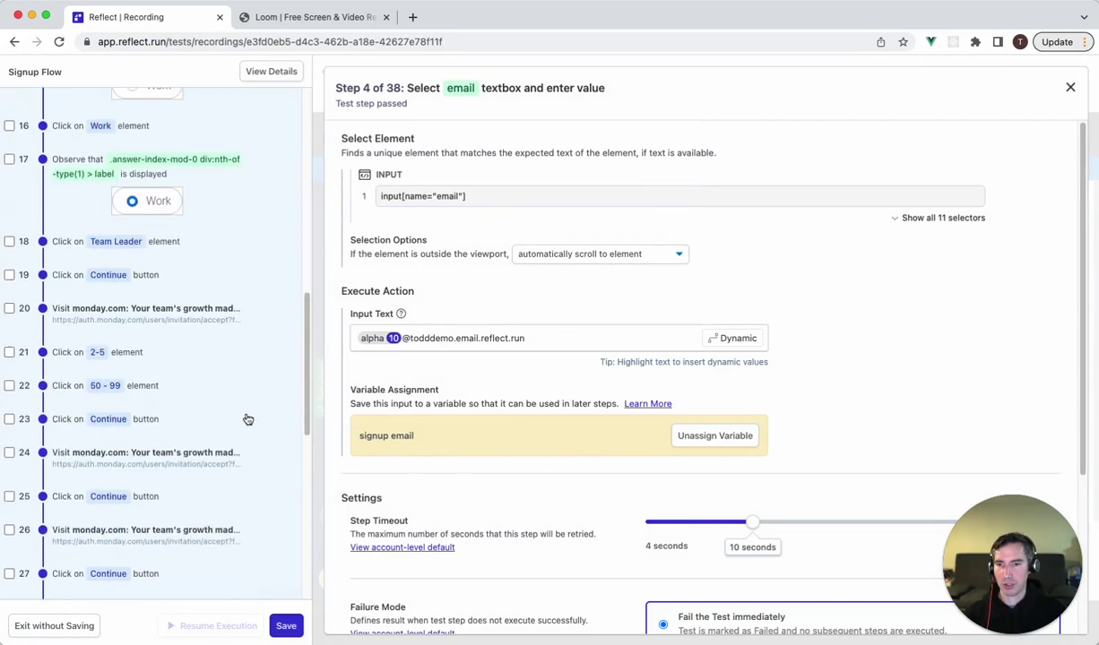
pyautogui.scroll(-1, 248, 420)
pyautogui.moveTo(267, 508)
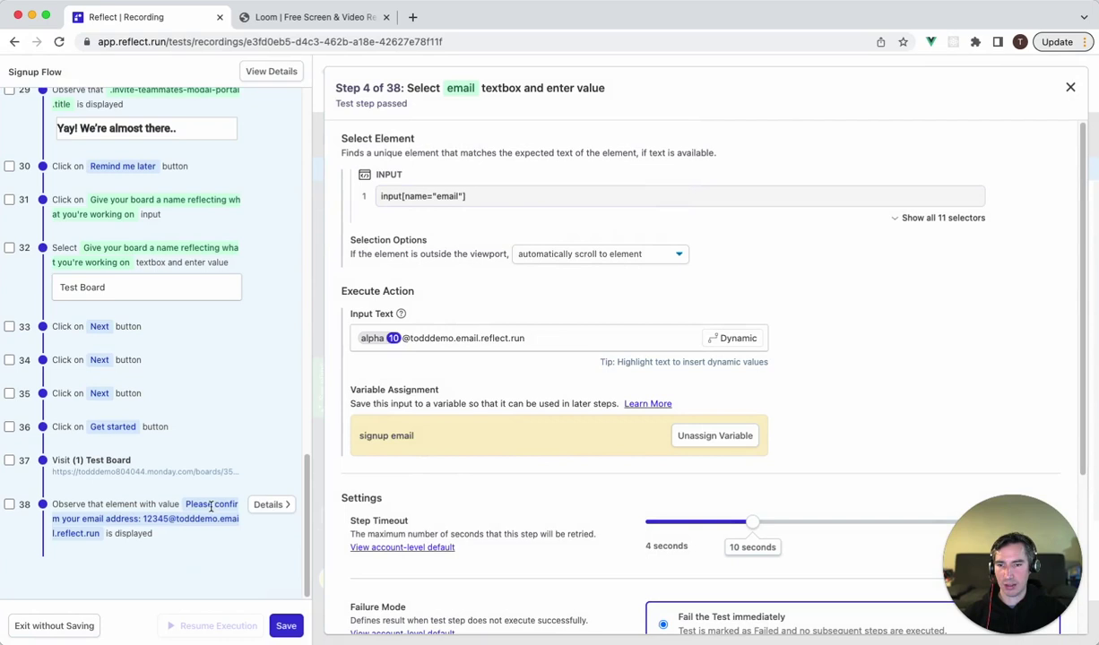
# Make step 38's expected email address in the confirmation message match the 'signup email' variable.
pyautogui.click(267, 505)
pyautogui.moveTo(445, 341)
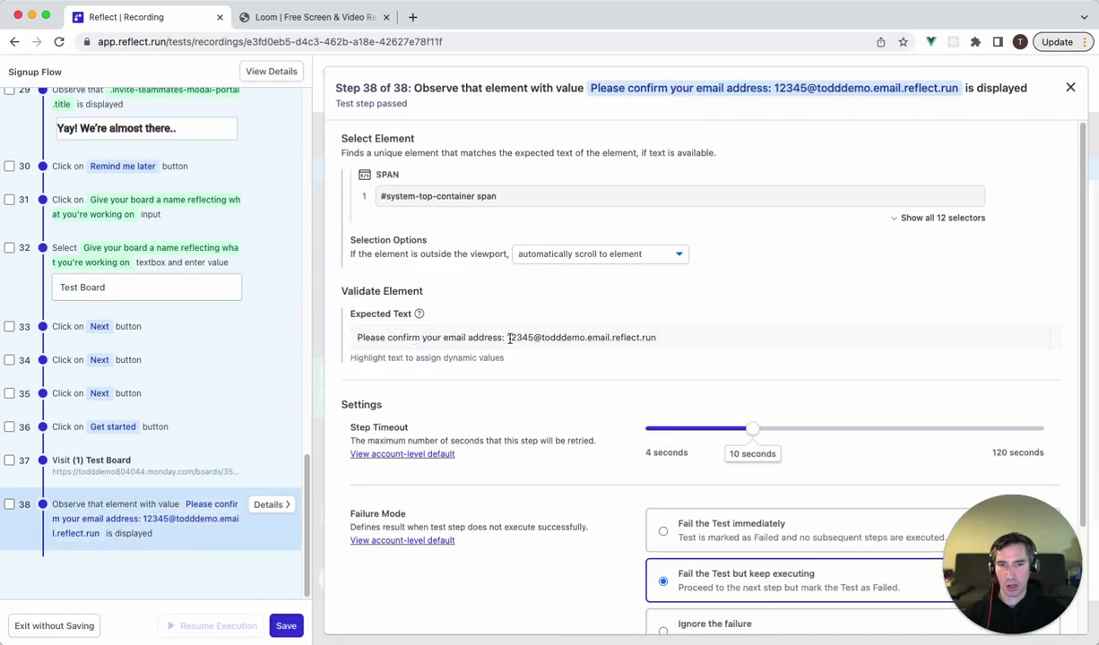
pyautogui.moveTo(507, 339); pyautogui.dragTo(659, 338)
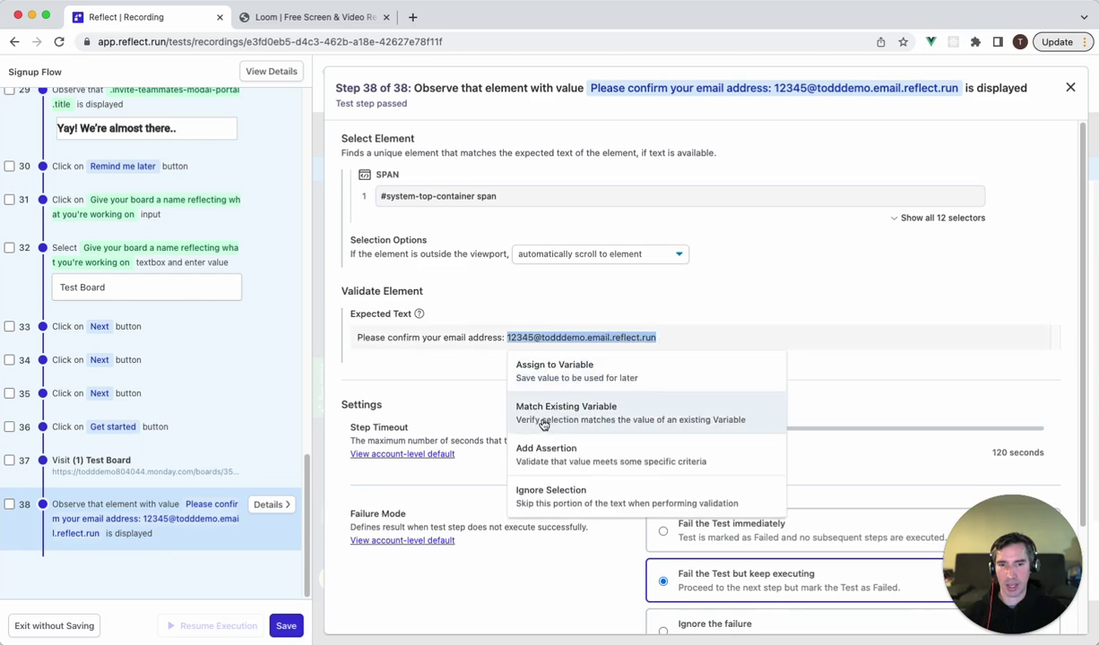
pyautogui.click(627, 411)
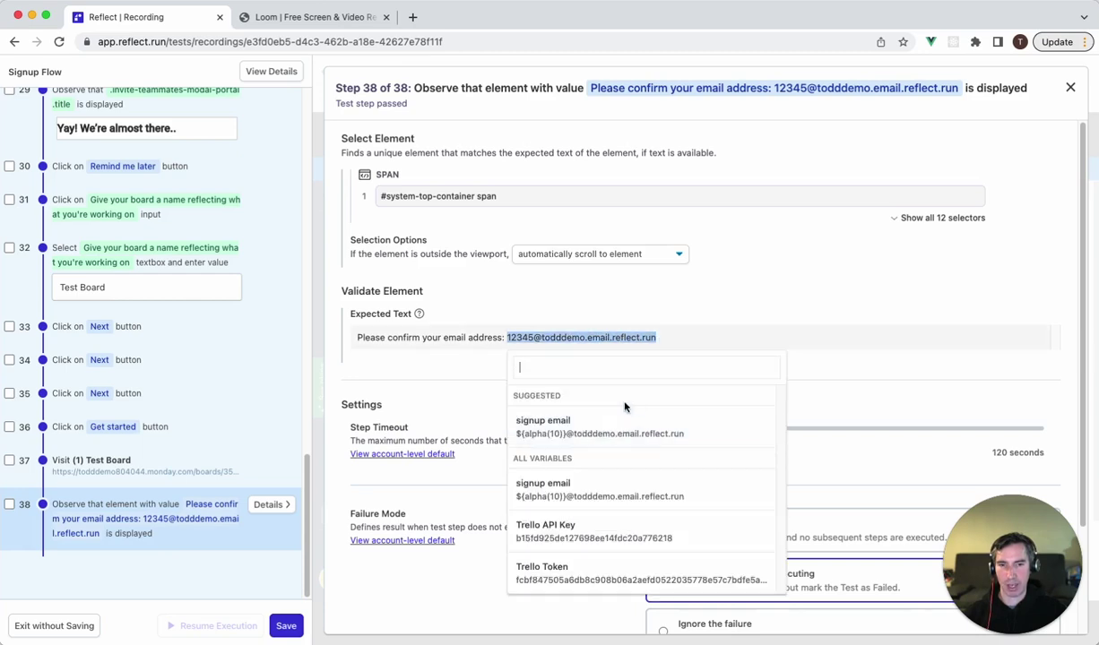
pyautogui.click(583, 428)
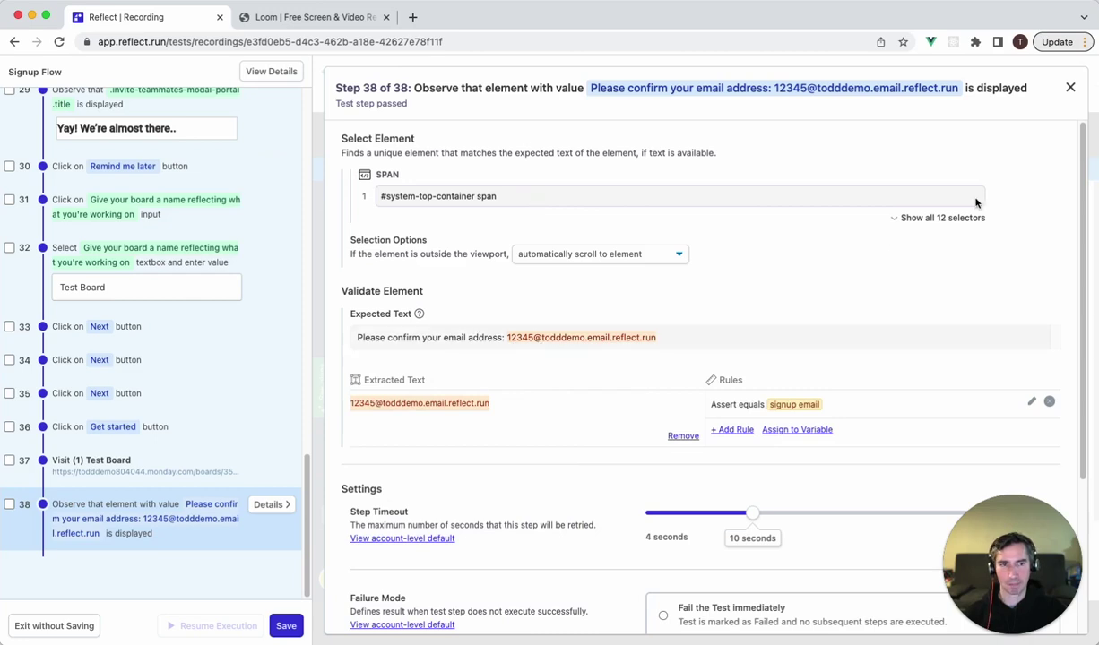
pyautogui.click(1073, 87)
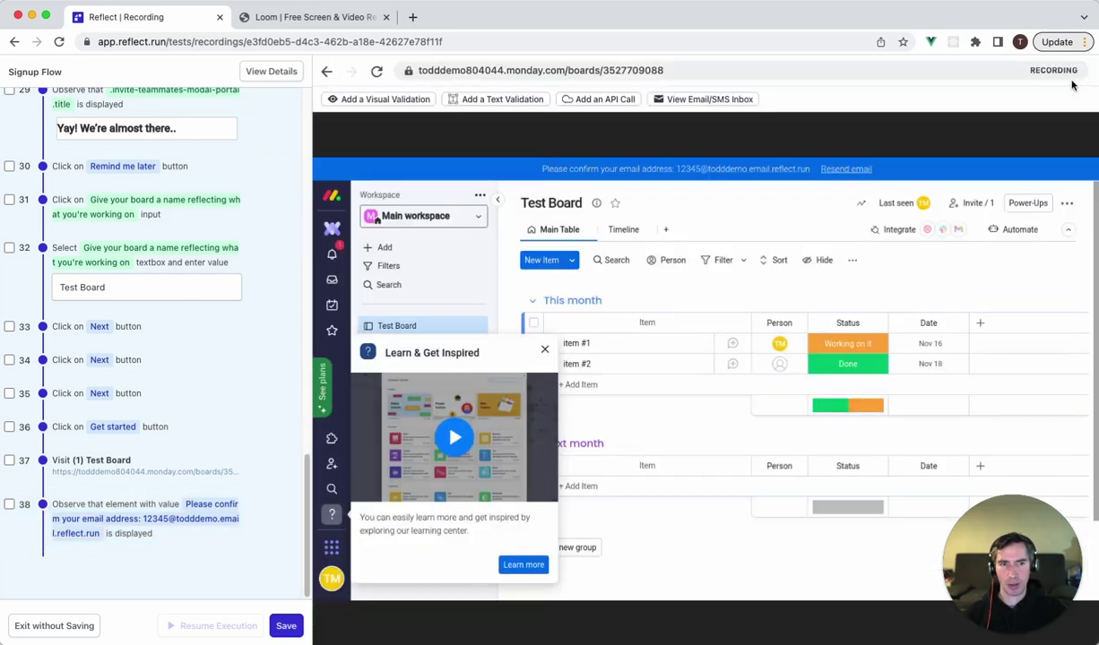
# Add step 39 receiving the 9:16 AM monday.com 'Please confirm your email' message in the test inbox.
pyautogui.click(708, 100)
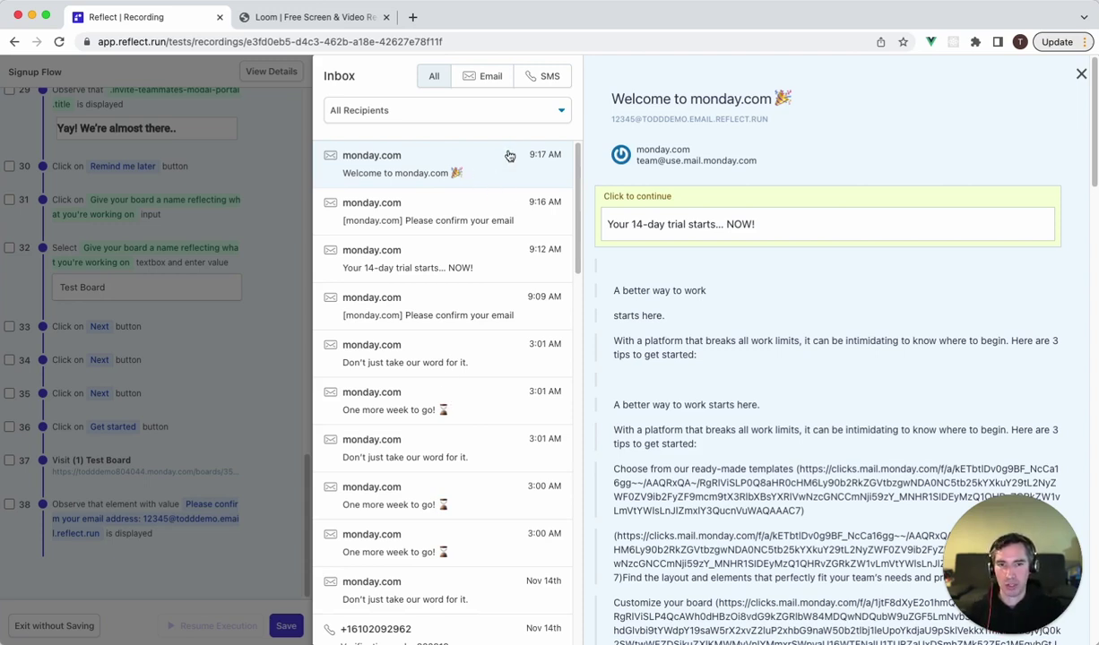
pyautogui.click(497, 215)
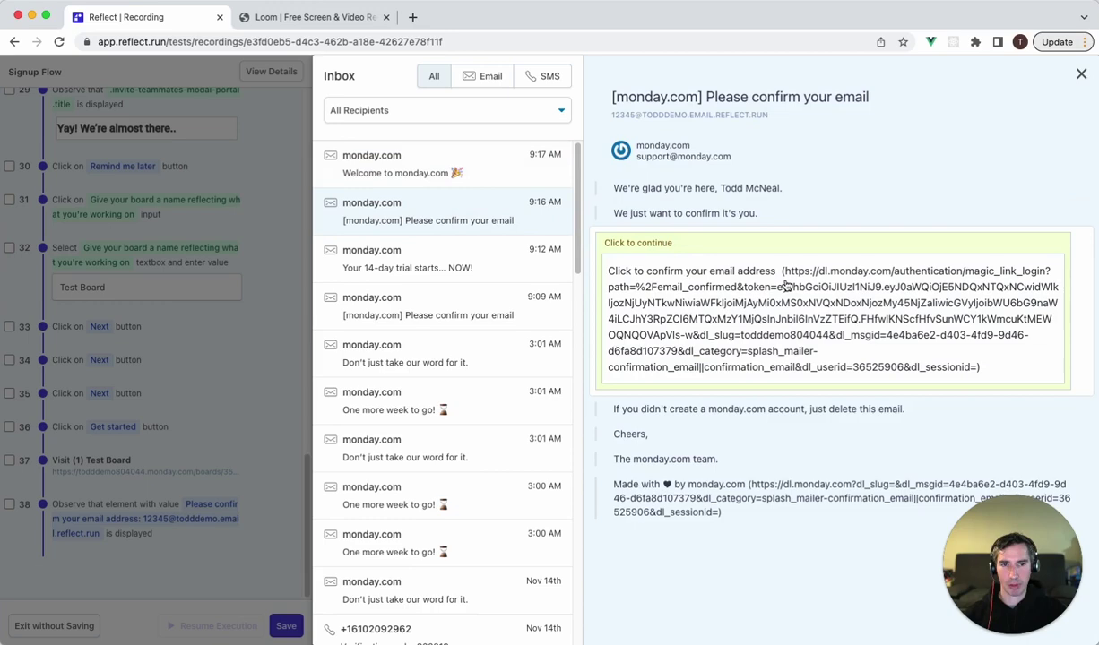
pyautogui.click(691, 285)
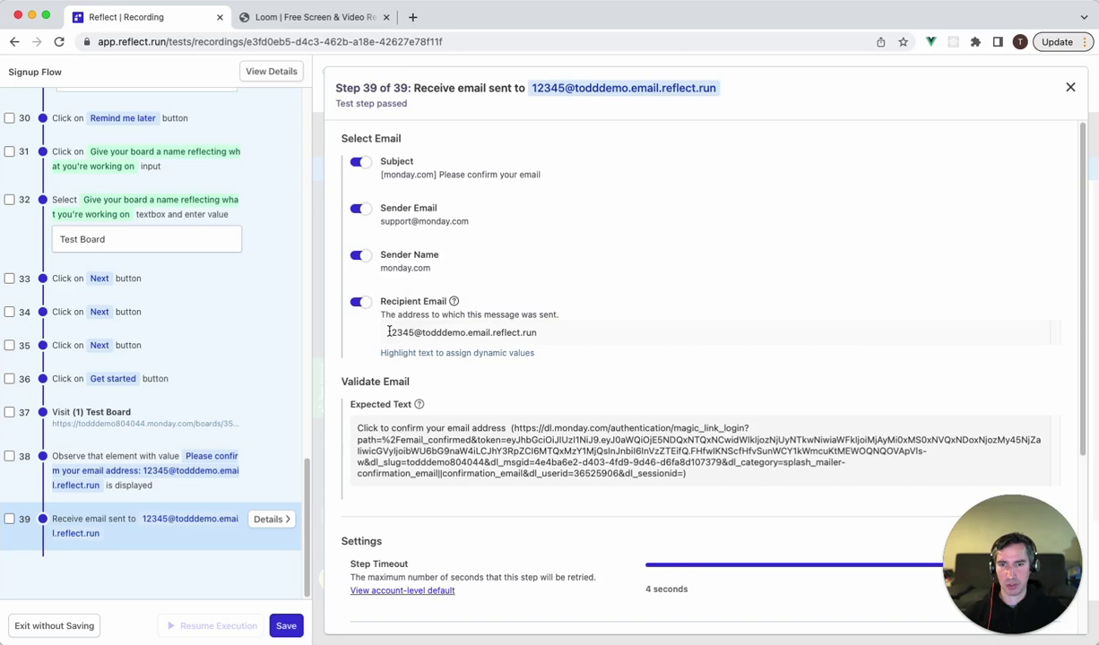
# Require step 39's recipient email to equal the 'signup email' variable.
pyautogui.moveTo(387, 332); pyautogui.dragTo(538, 335)
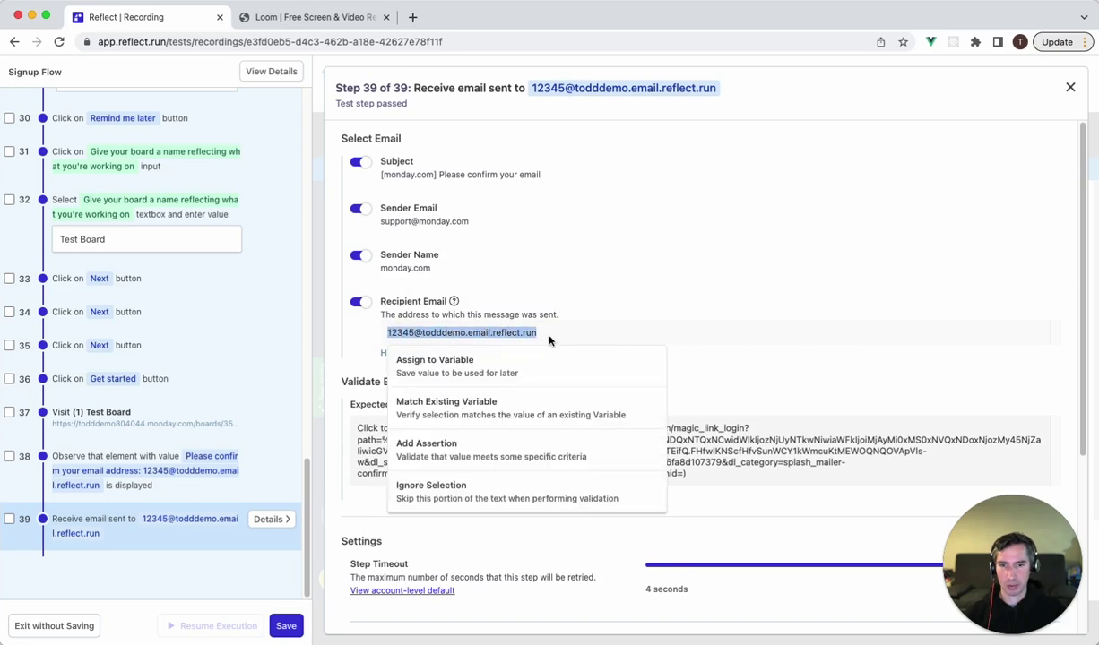
pyautogui.click(475, 404)
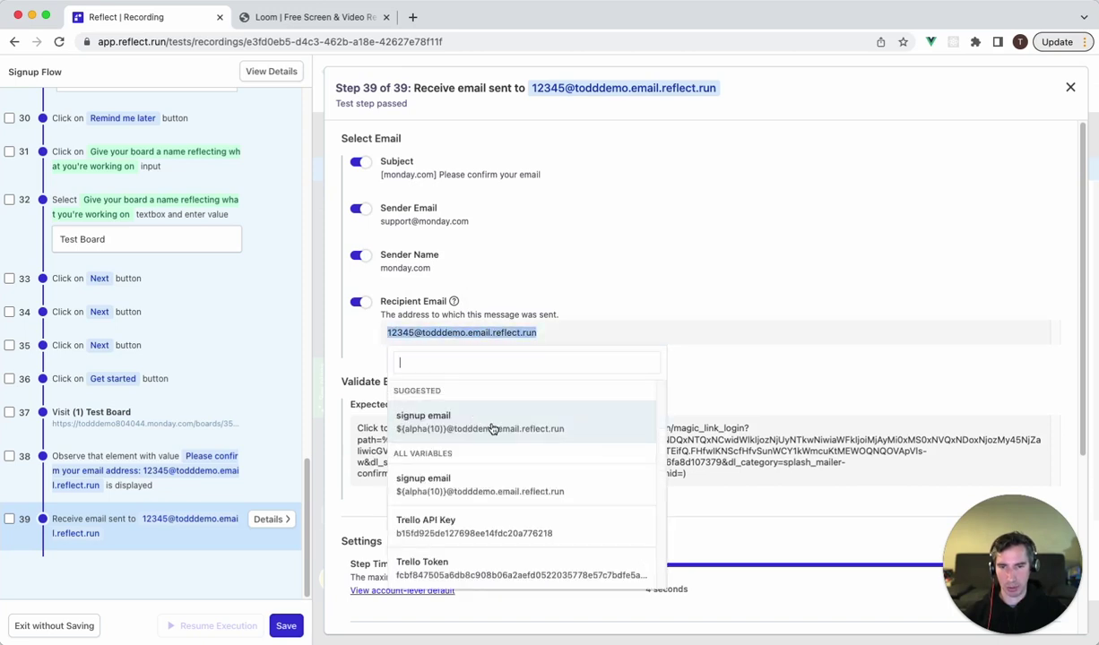
pyautogui.click(491, 426)
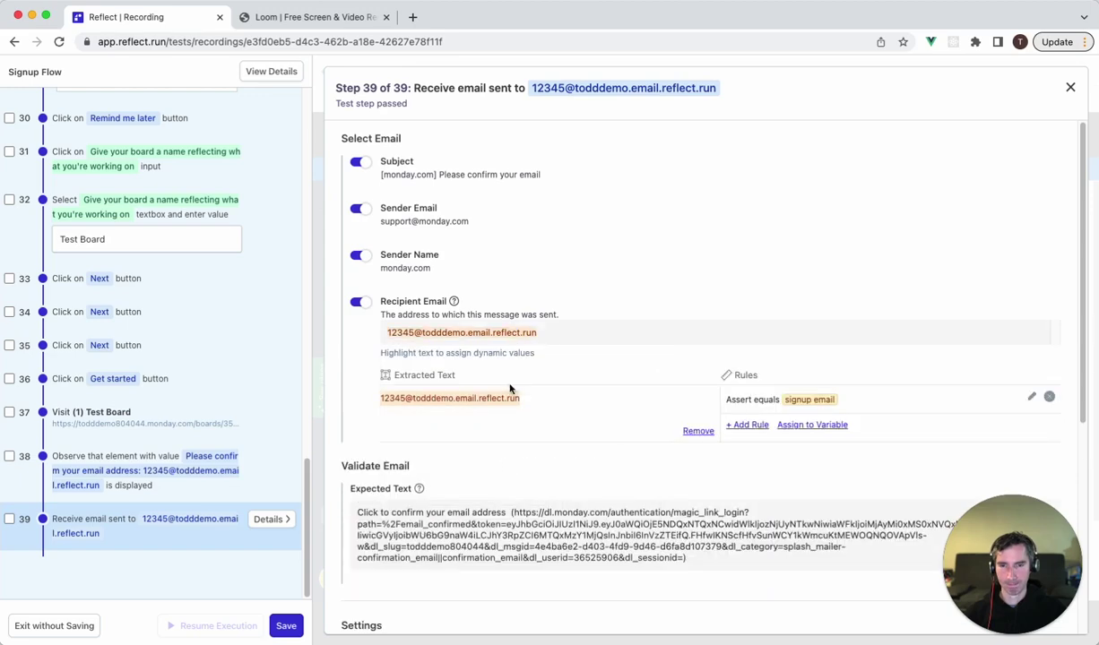
# Store the email's confirmation link in a new variable named 'confirmation url'.
pyautogui.scroll(-1, 556, 436)
pyautogui.scroll(-5, 557, 436)
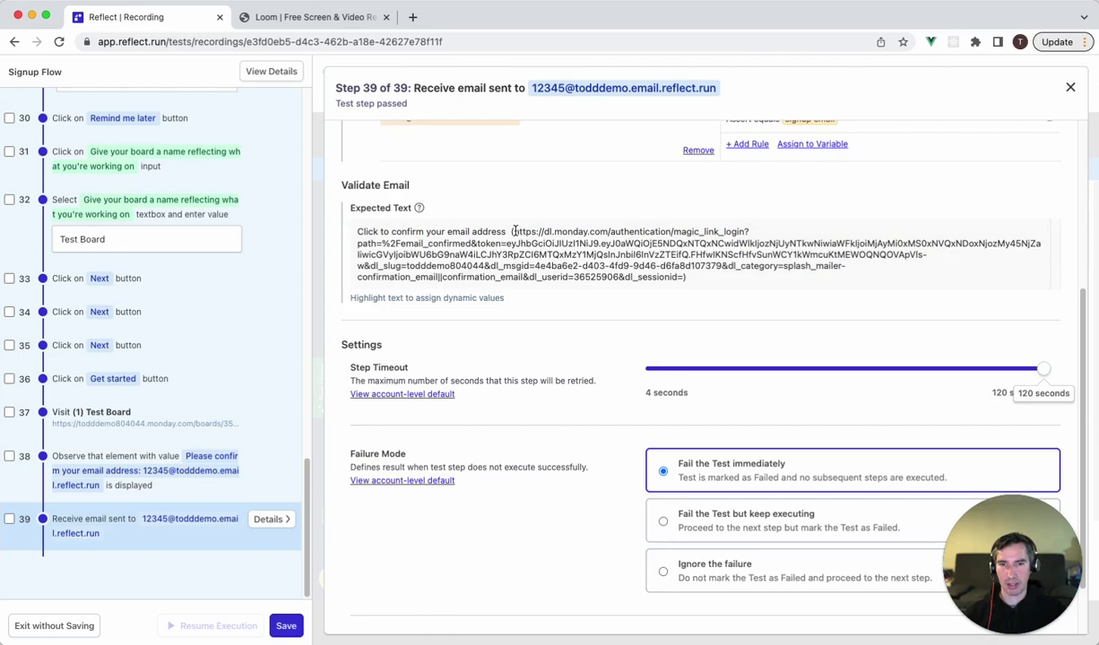
pyautogui.moveTo(512, 231); pyautogui.dragTo(649, 273)
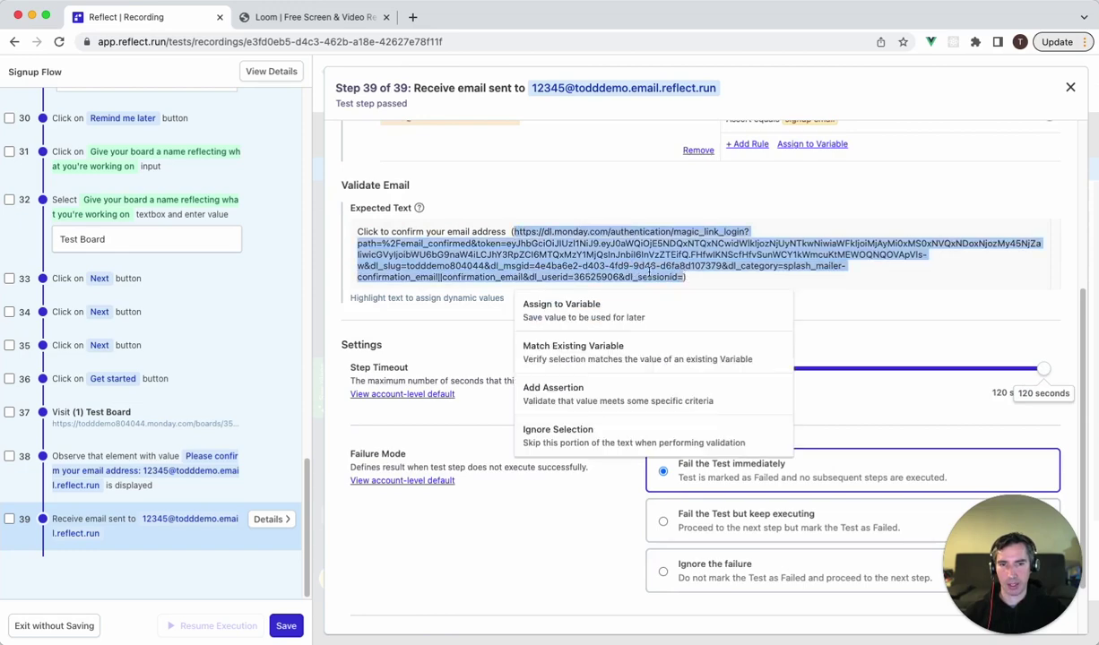
pyautogui.click(619, 312)
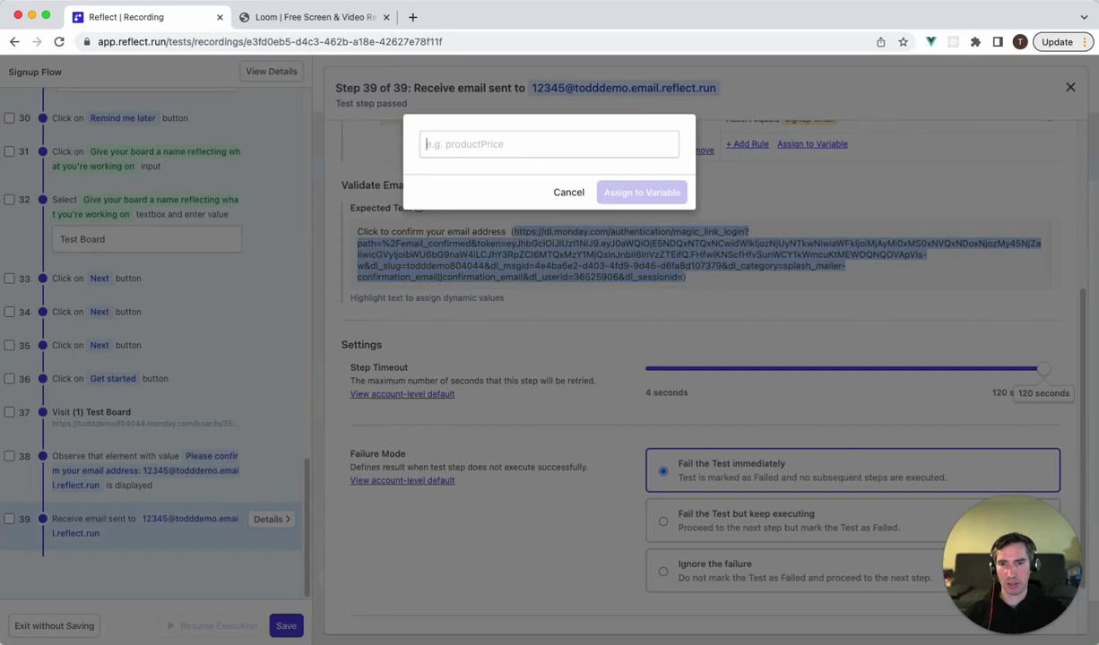
pyautogui.write('confirmation url')
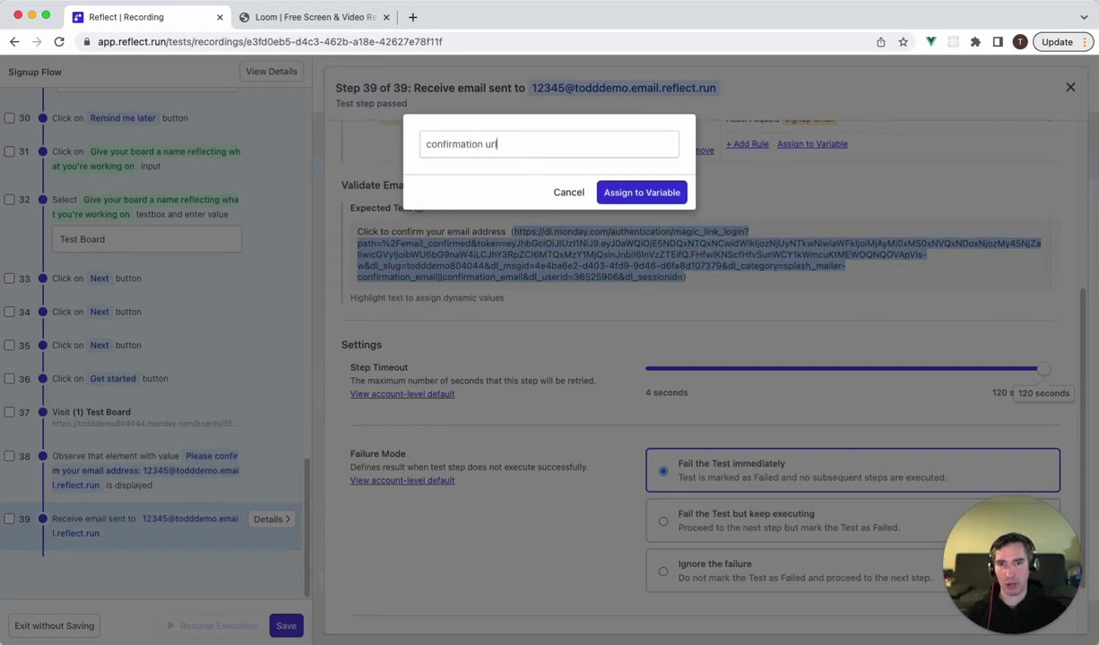
pyautogui.click(594, 190)
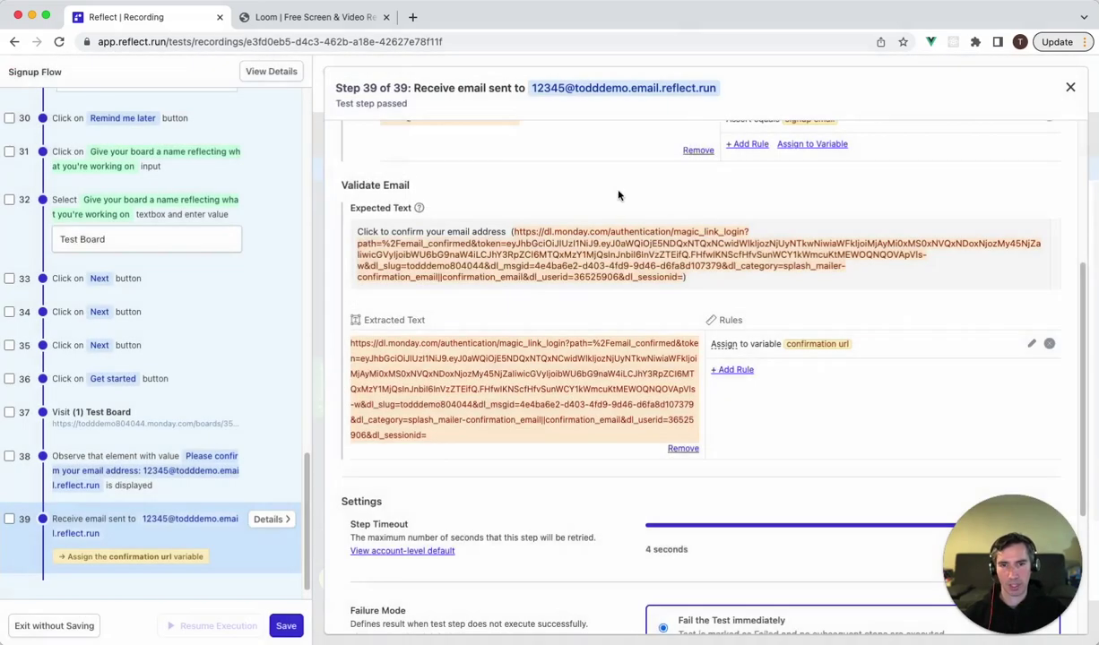
# Record step 40 navigating to the 'confirmation url' variable, loading the monday.com Home page.
pyautogui.click(1072, 89)
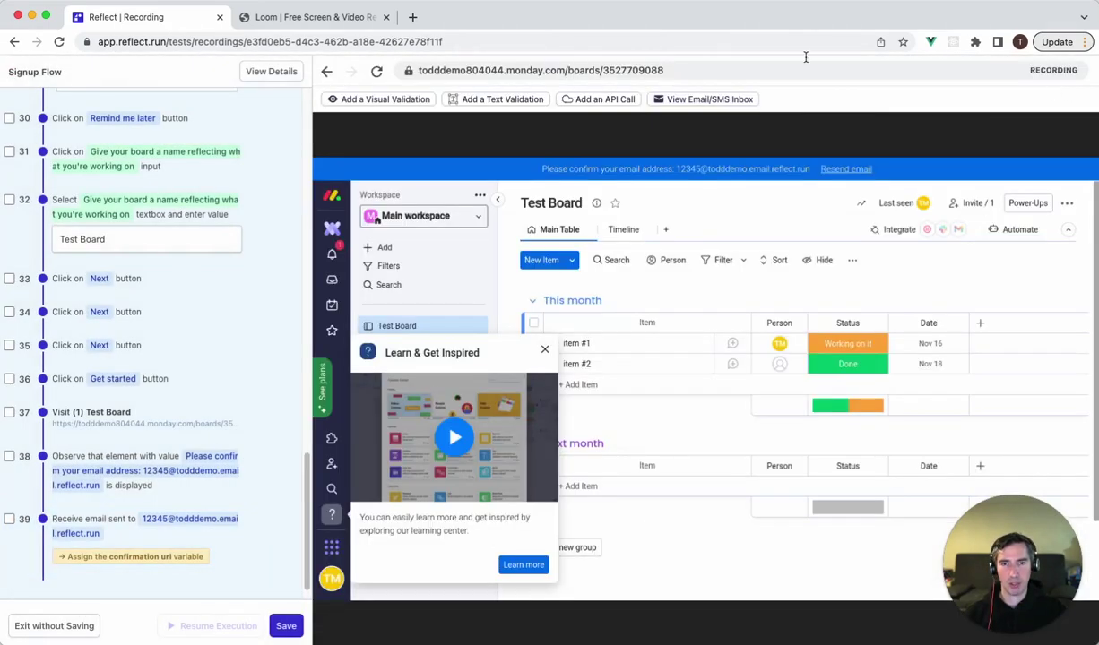
pyautogui.click(688, 71)
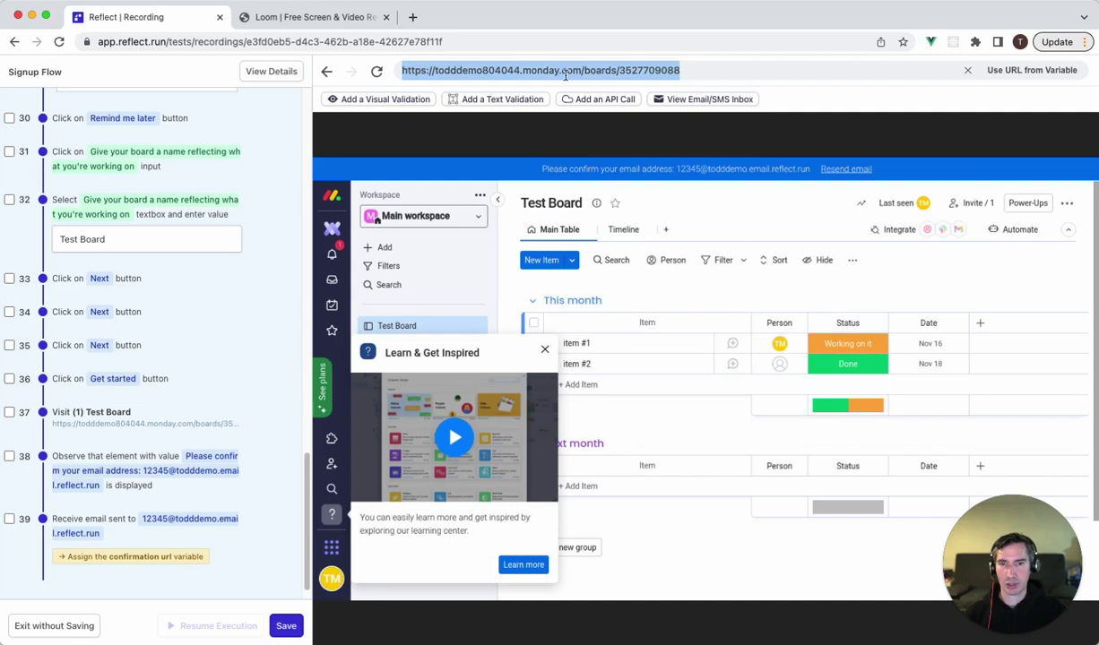
pyautogui.write('h')
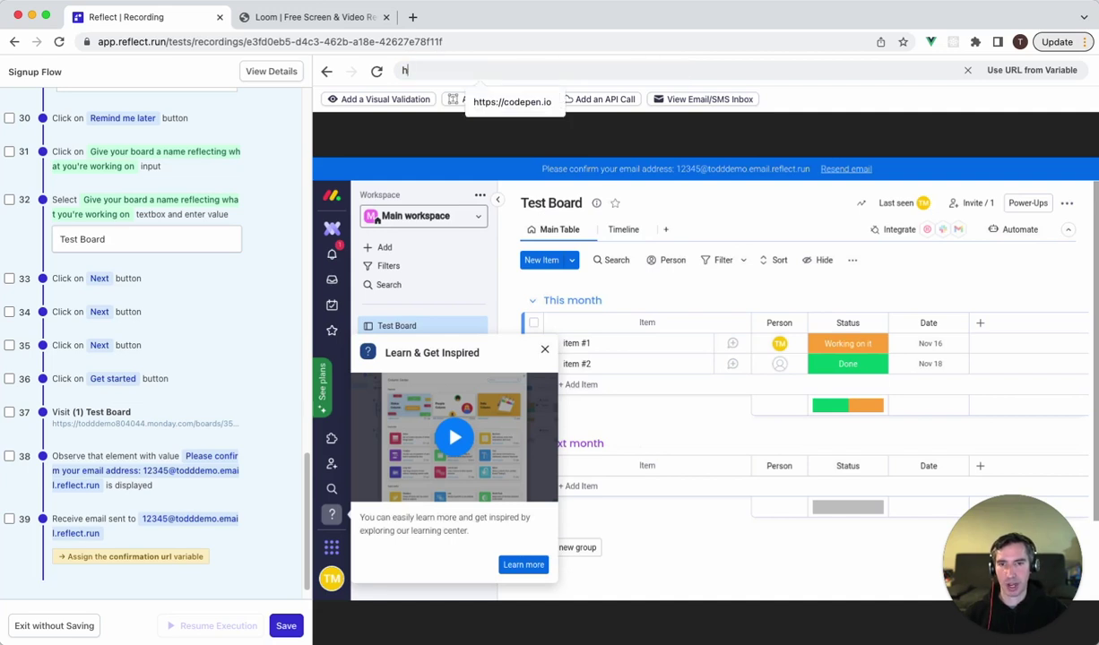
pyautogui.write('ttps://www.google.com')
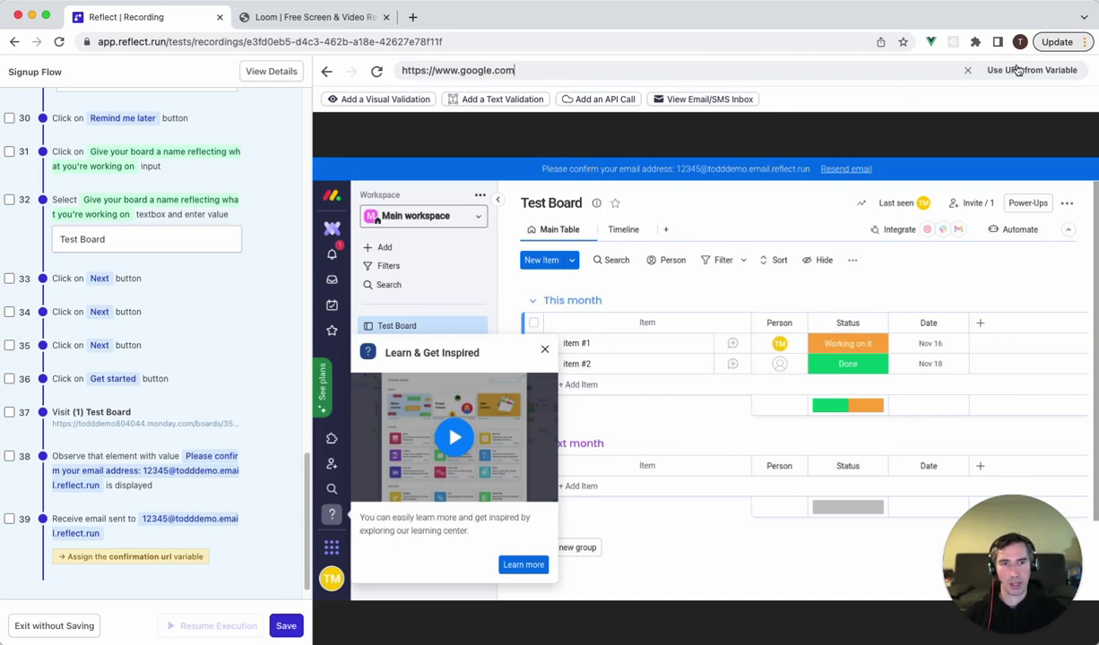
pyautogui.click(980, 72)
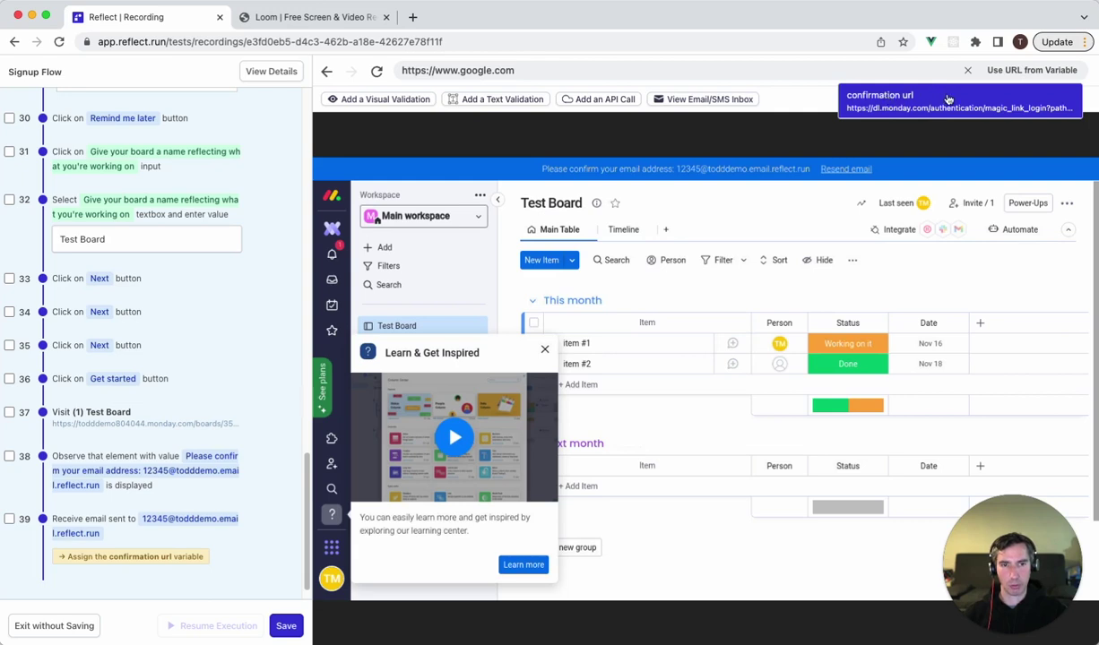
pyautogui.click(910, 96)
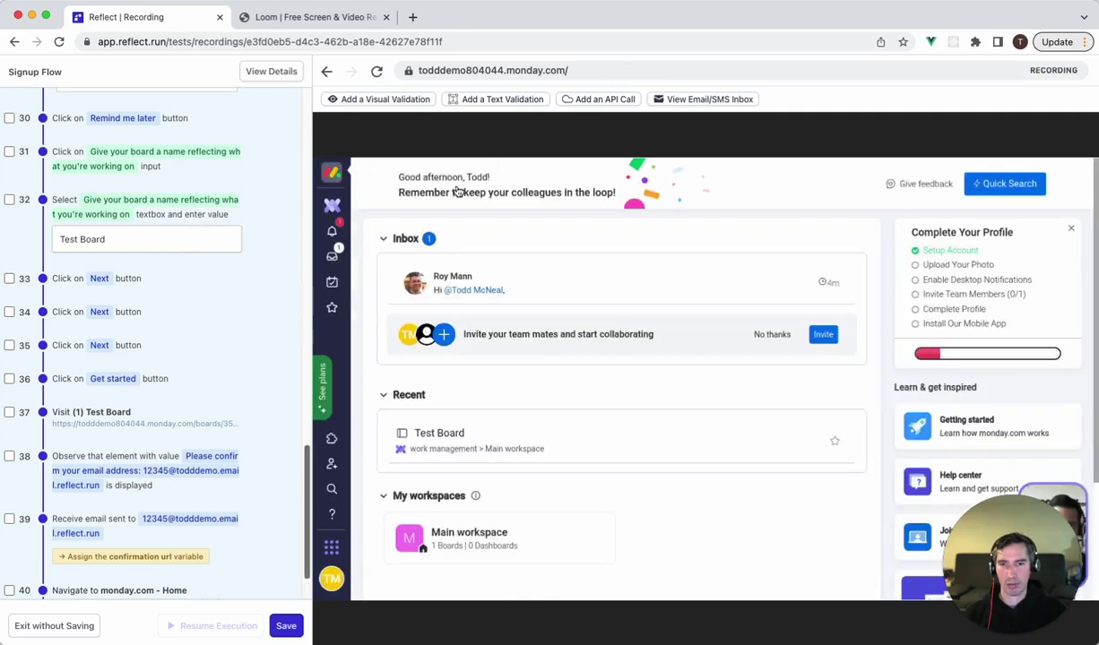
# Add a visual check on the 'Complete Your Profile' heading, then save and run Signup Flow.
pyautogui.click(453, 99)
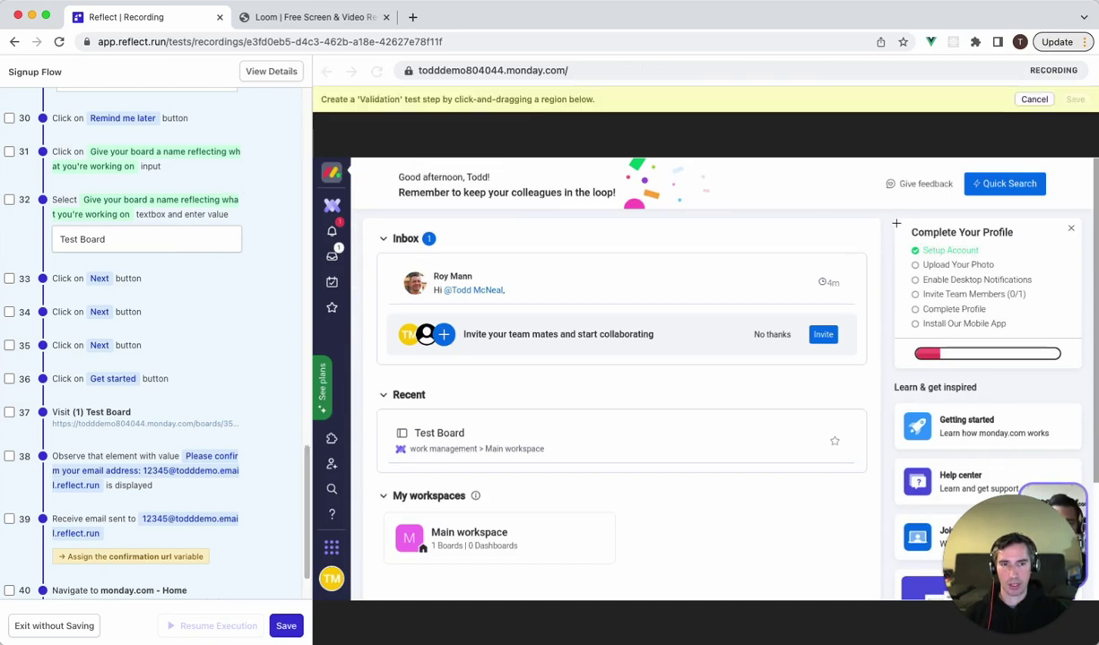
pyautogui.moveTo(857, 212); pyautogui.dragTo(988, 240)
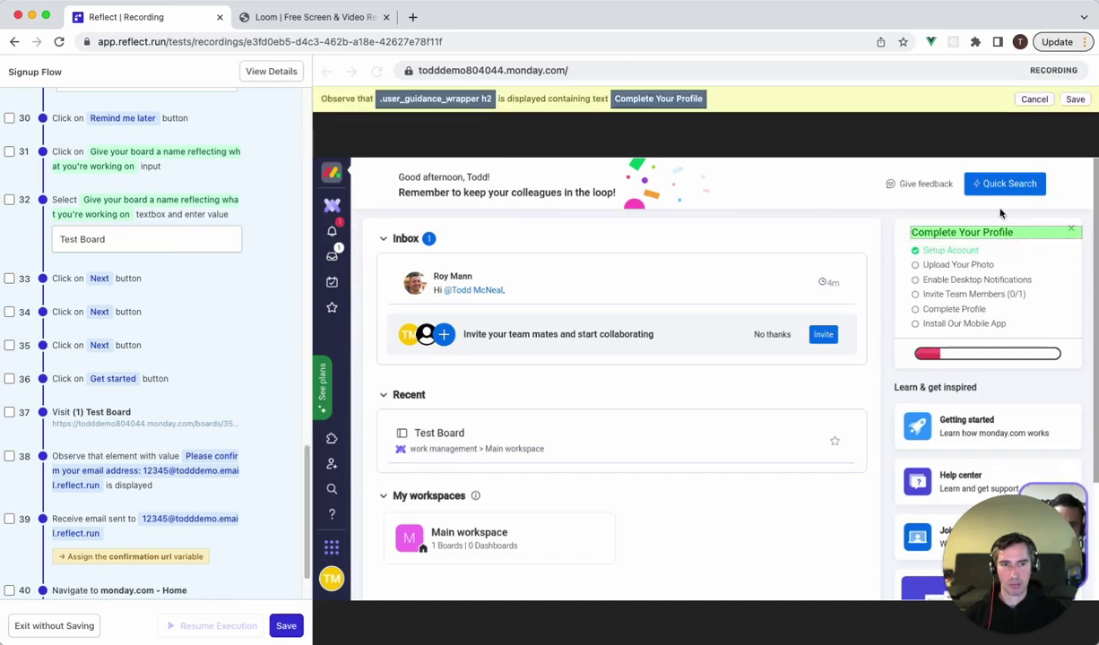
pyautogui.click(1075, 99)
pyautogui.click(278, 627)
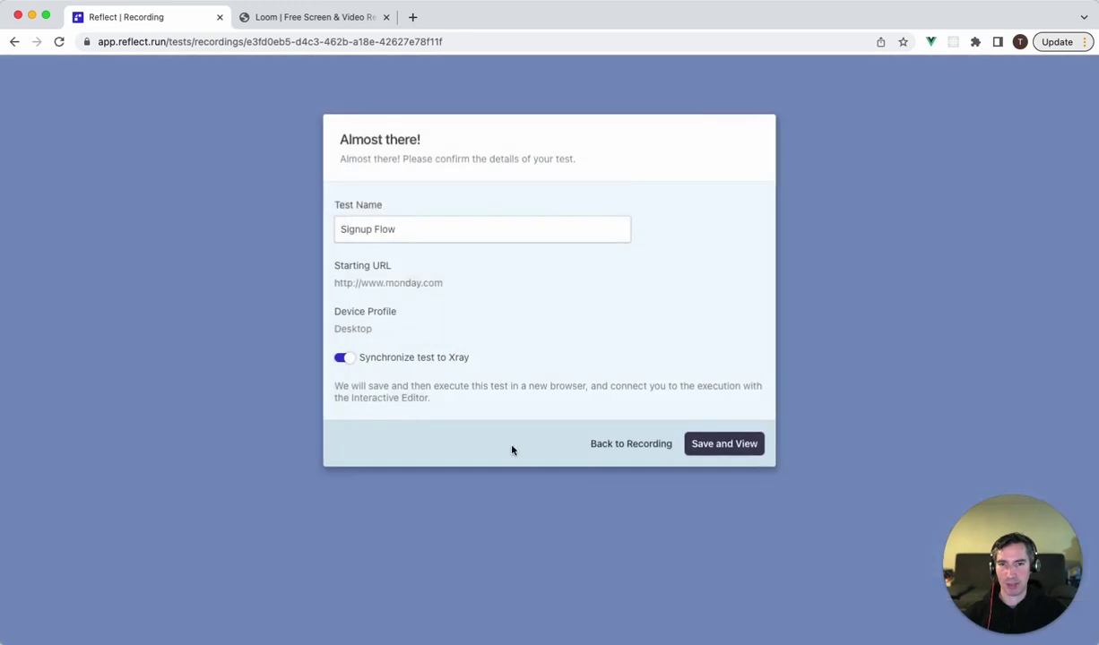
pyautogui.click(723, 442)
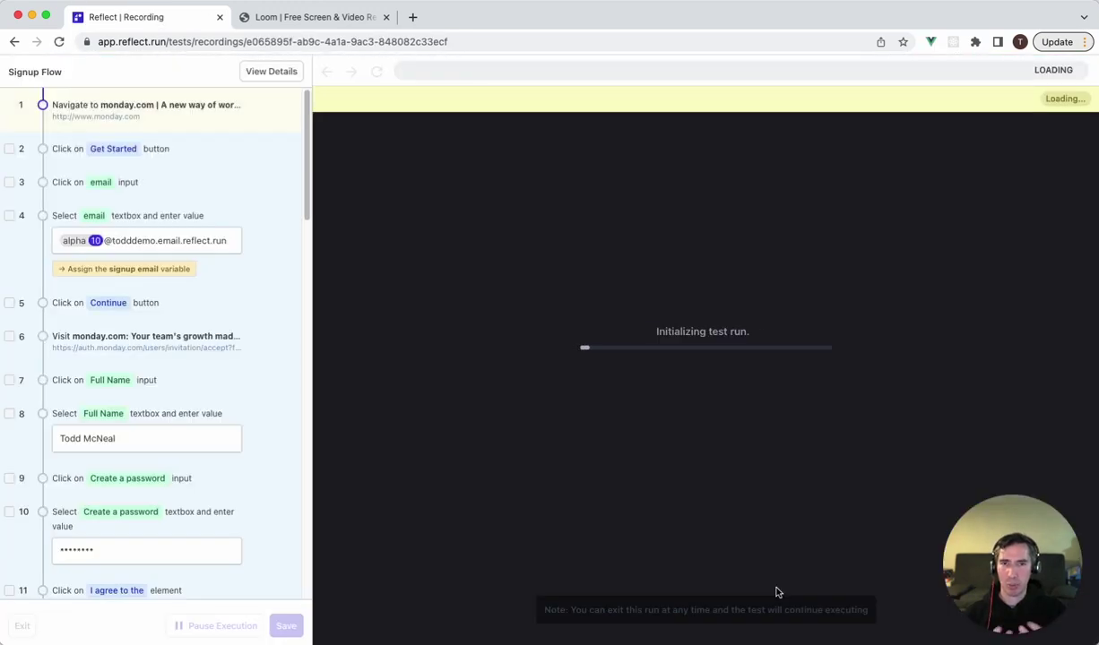